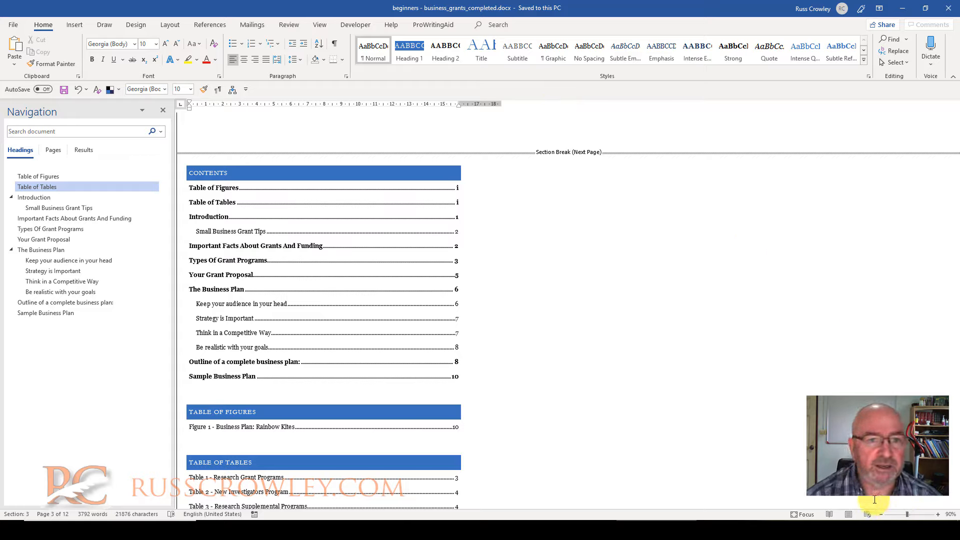
Switch the document from Draft to Print Layout view and place the cursor in the Introduction's second paragraph
click(320, 25)
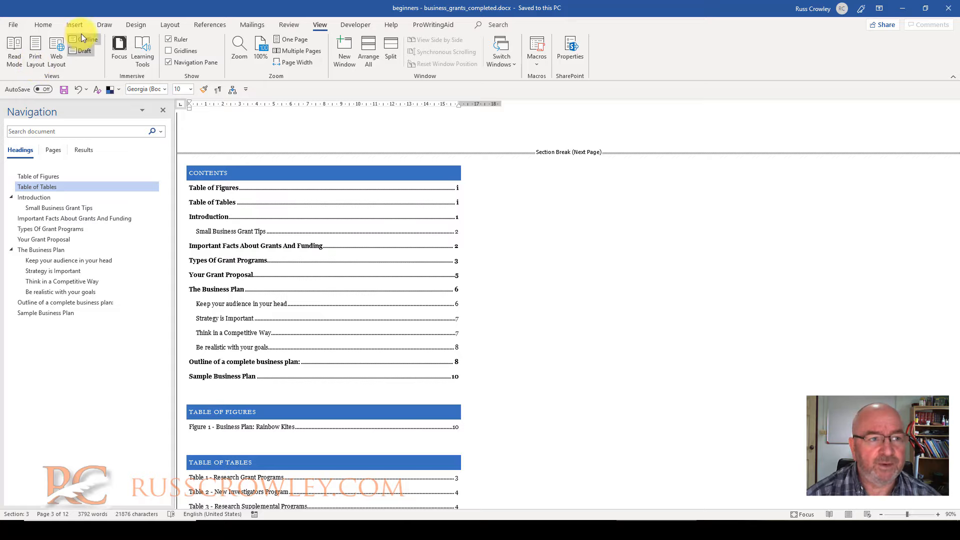
click(34, 59)
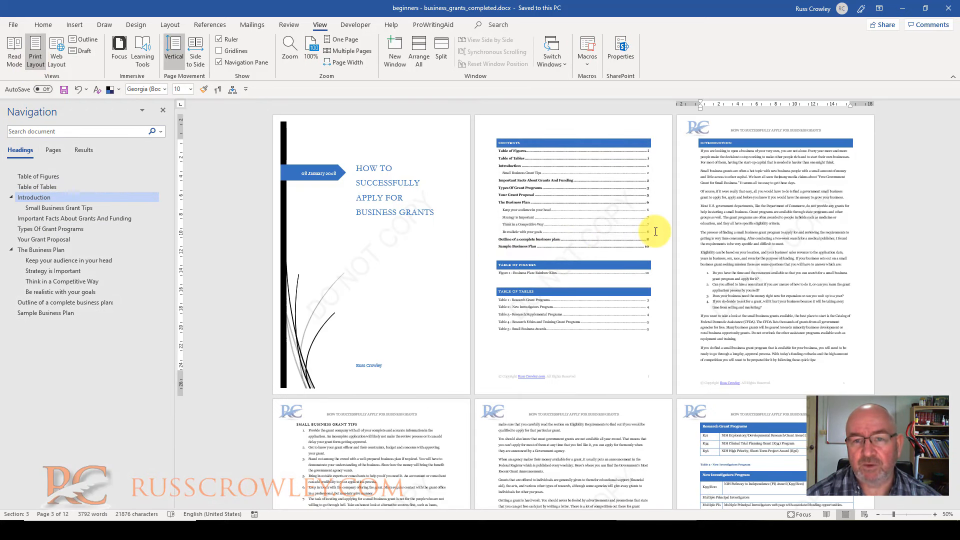
click(780, 176)
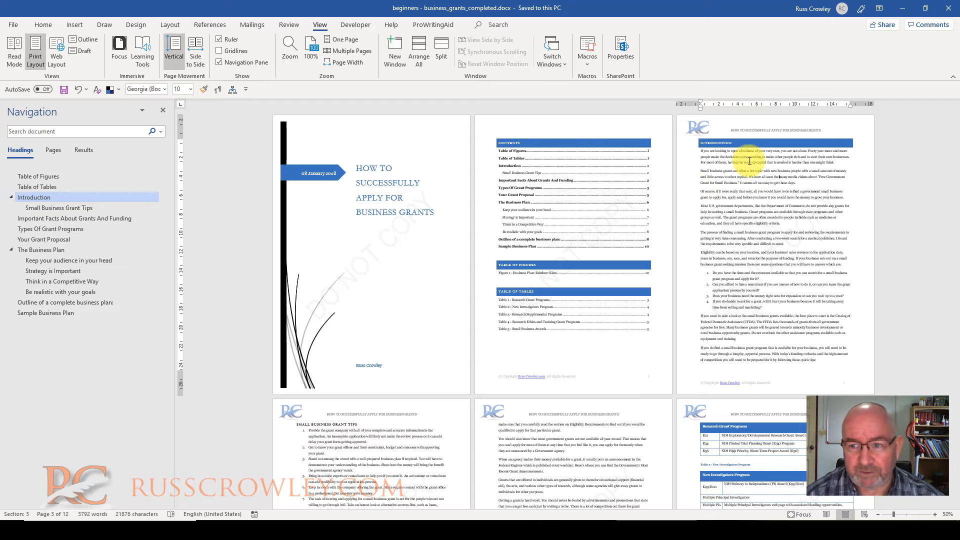
Look through the laid-out pages from the Introduction to the grant program tables, including headers, footers and footnotes
scroll(752, 228, down, 3)
scroll(700, 270, down, 3)
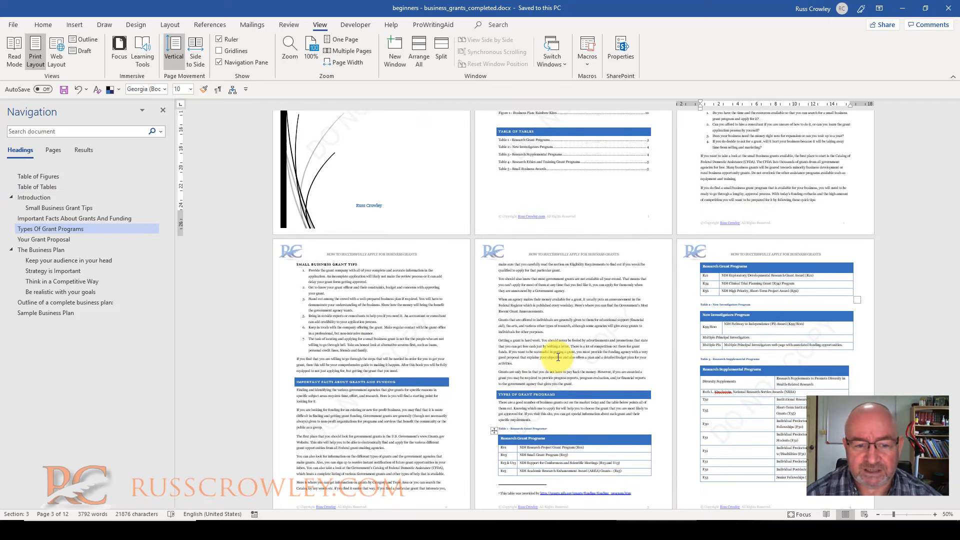
scroll(339, 263, down, 5)
ctrl+scroll(320, 256, up, 2)
ctrl+scroll(319, 256, up, 1)
scroll(429, 317, down, 3)
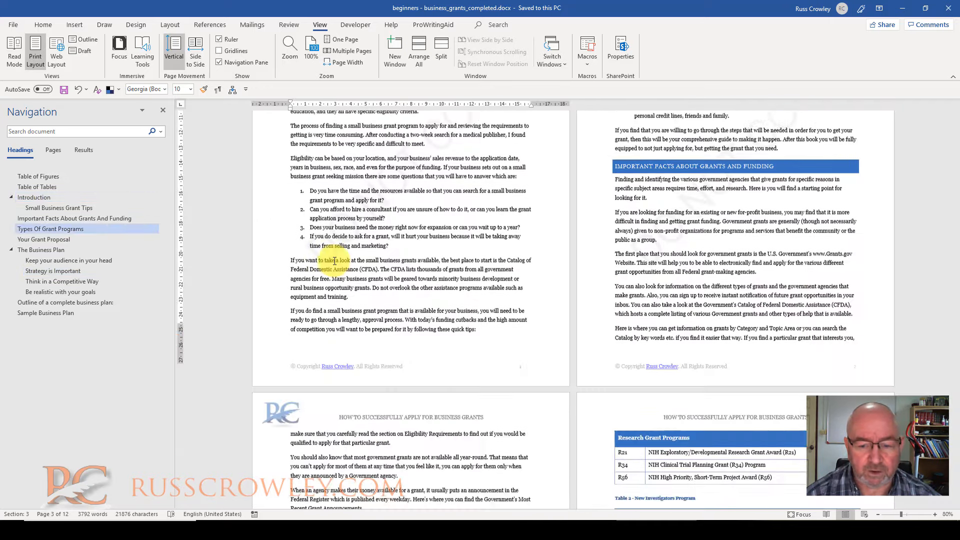
scroll(474, 262, down, 6)
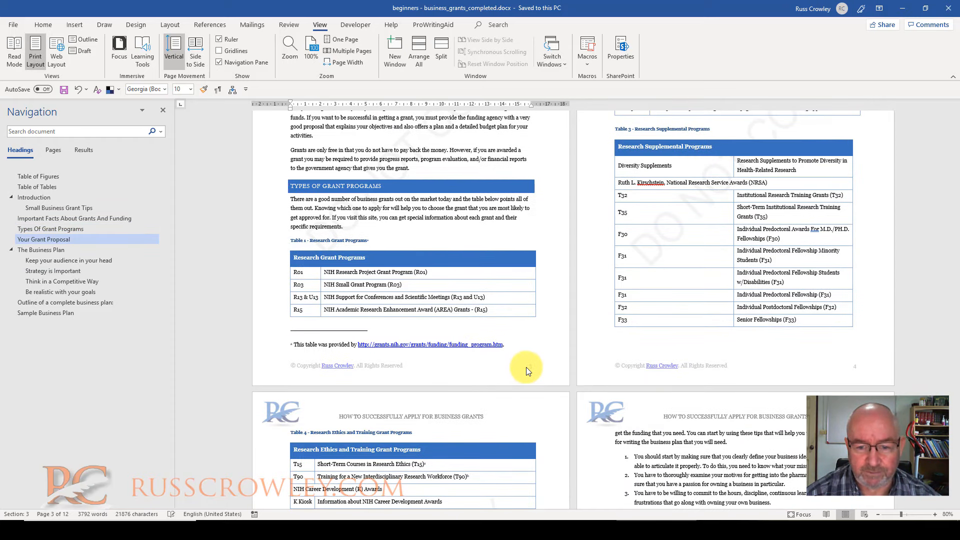
scroll(543, 362, up, 5)
scroll(525, 380, down, 2)
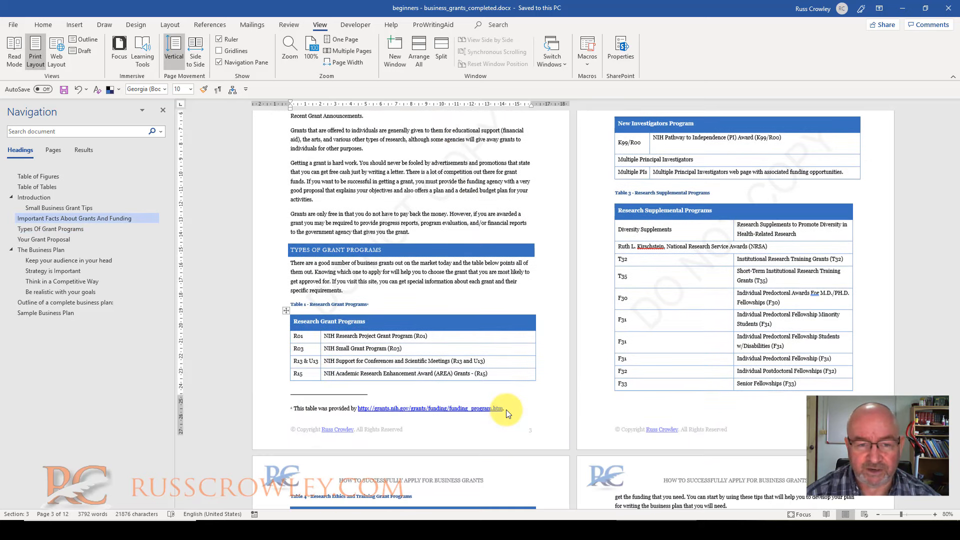
scroll(499, 393, up, 1)
scroll(499, 394, up, 3)
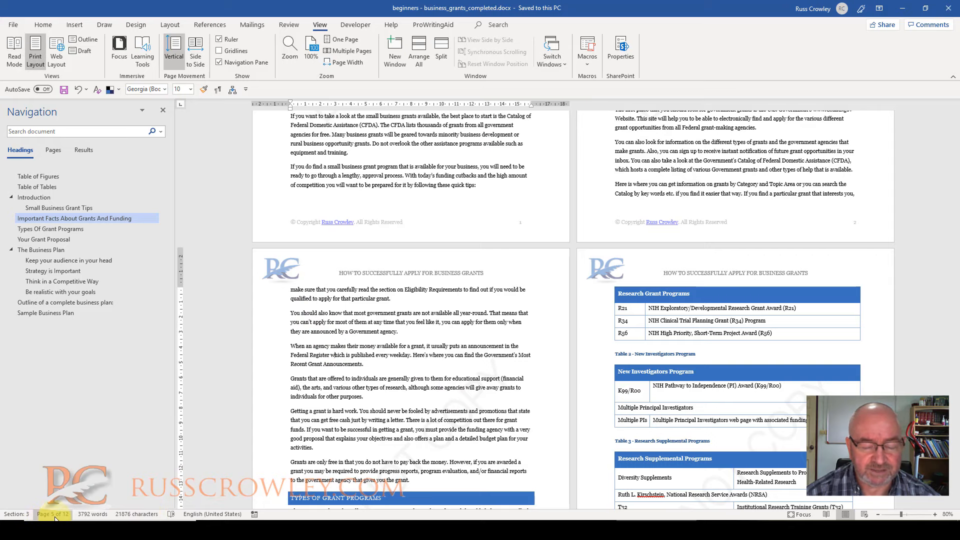
Return to the start of the document and page through the cover, contents and Introduction pages
click(476, 366)
key(ctrl+Home)
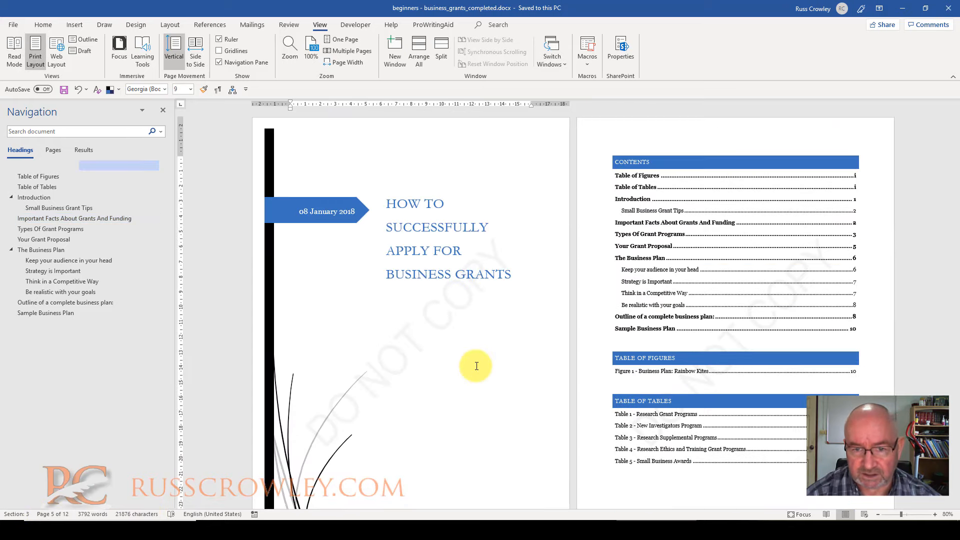
key(Page_Down)
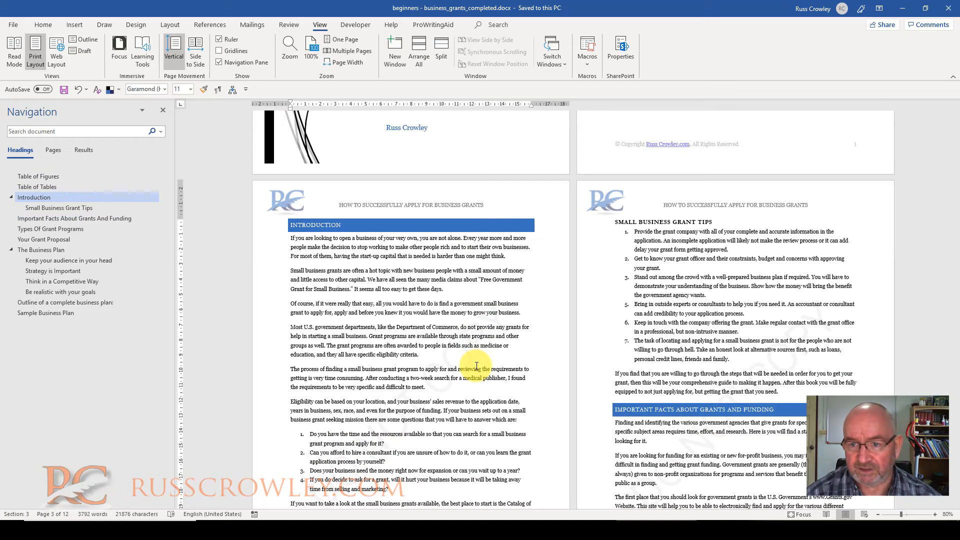
key(Page_Up)
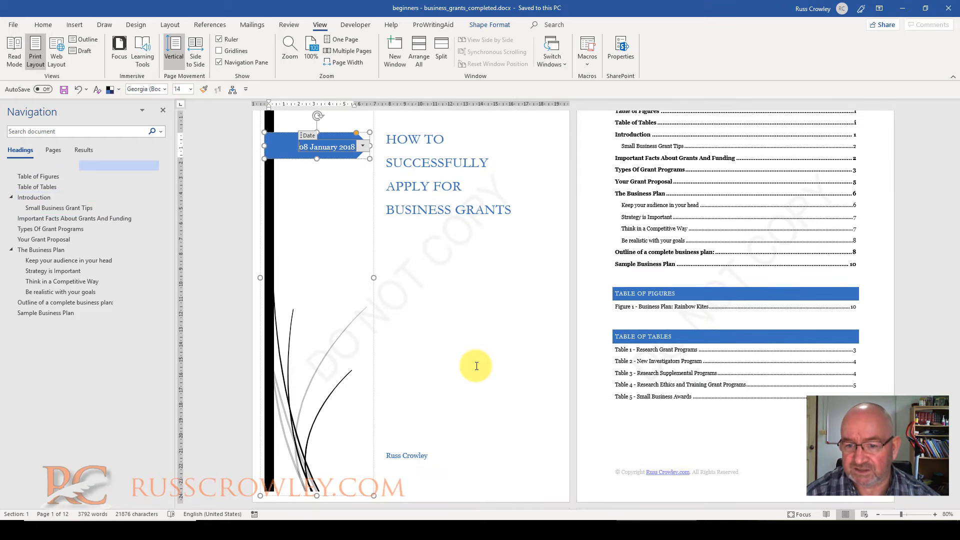
scroll(477, 366, down, 15)
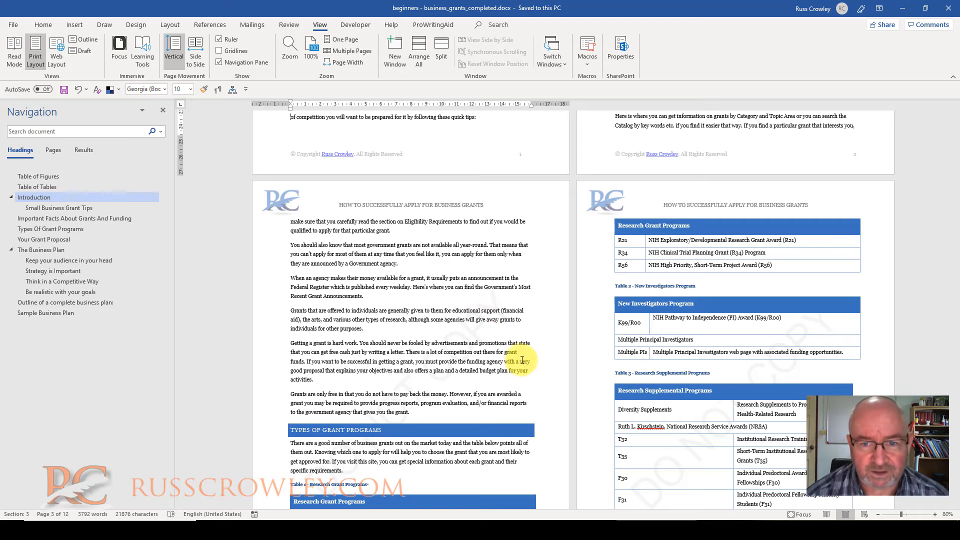
scroll(495, 312, up, 8)
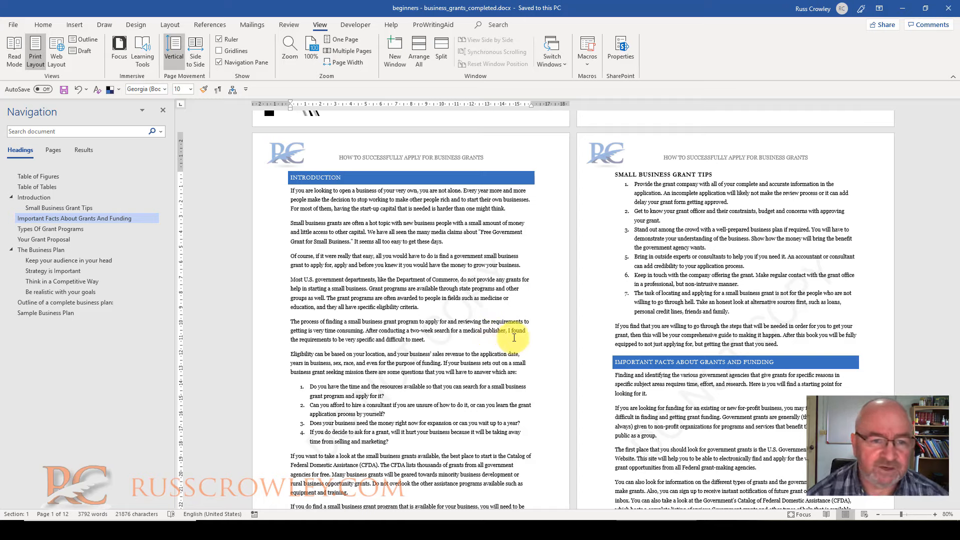
Place the cursor in the first Introduction paragraph, then hide the Navigation pane and show it again
click(379, 199)
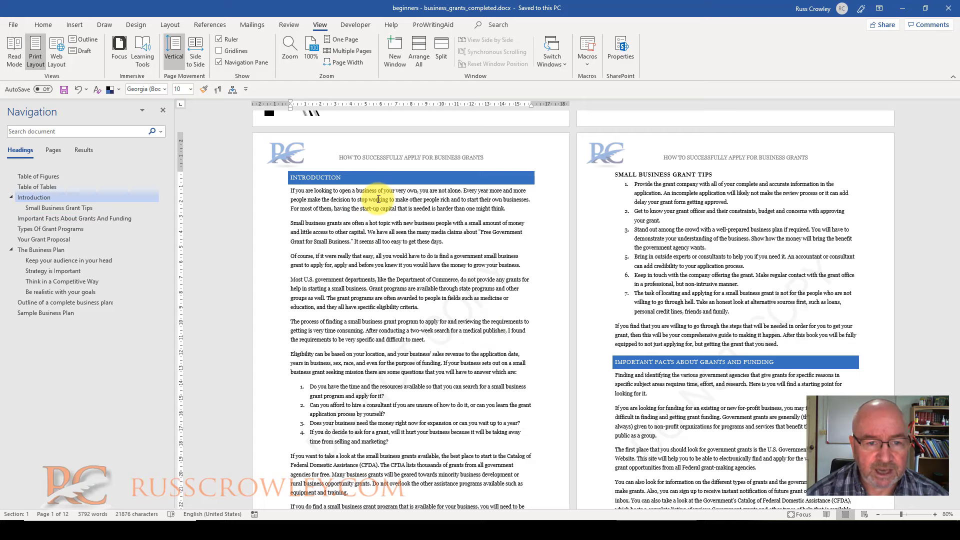
click(35, 21)
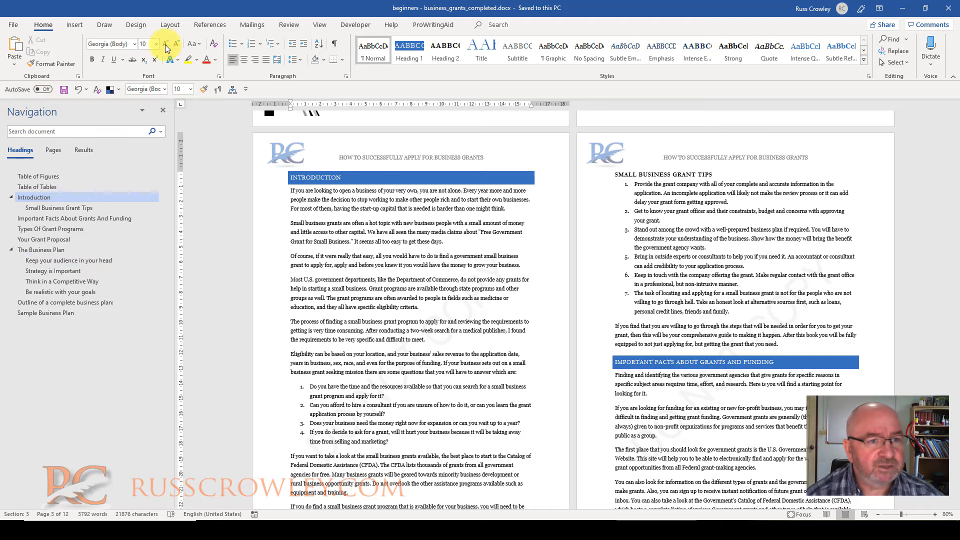
click(317, 23)
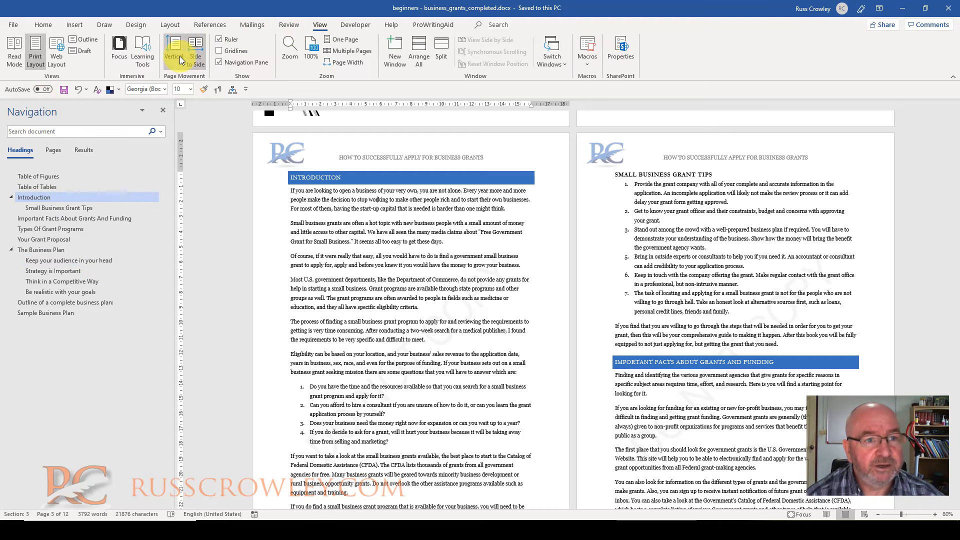
click(233, 61)
click(236, 62)
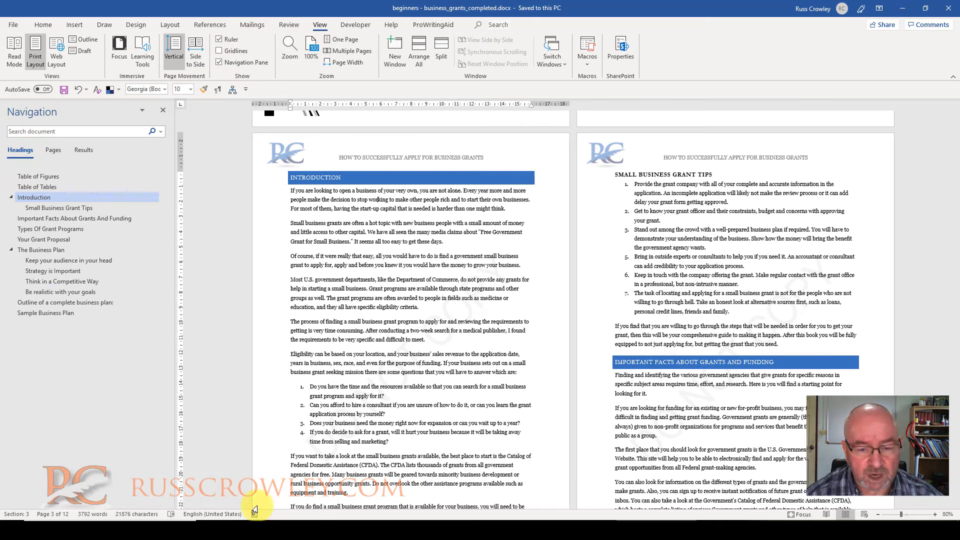
Open "beginners - business_grant.rtf" and examine how its headings and body text are laid out
click(366, 532)
double_click(198, 108)
click(644, 178)
scroll(555, 277, down, 3)
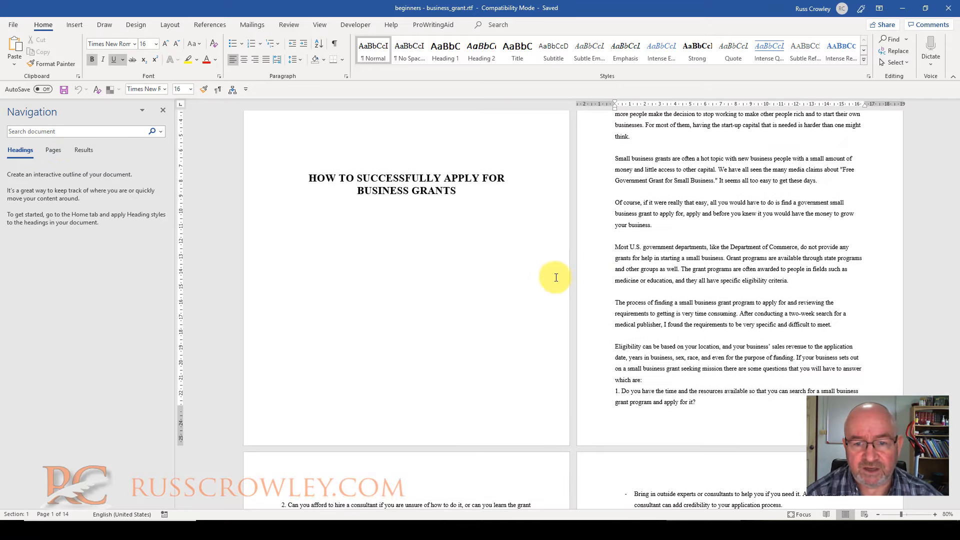
scroll(645, 280, down, 6)
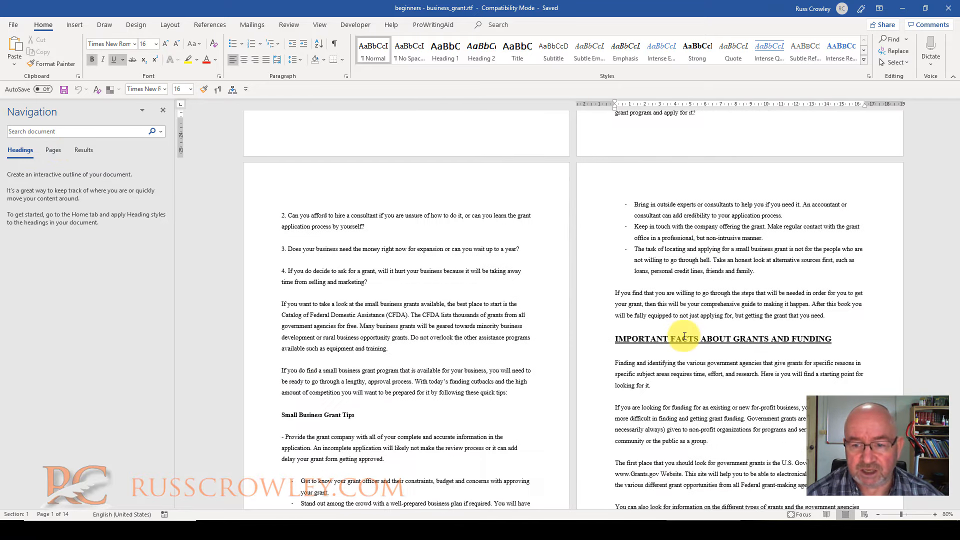
scroll(684, 335, down, 3)
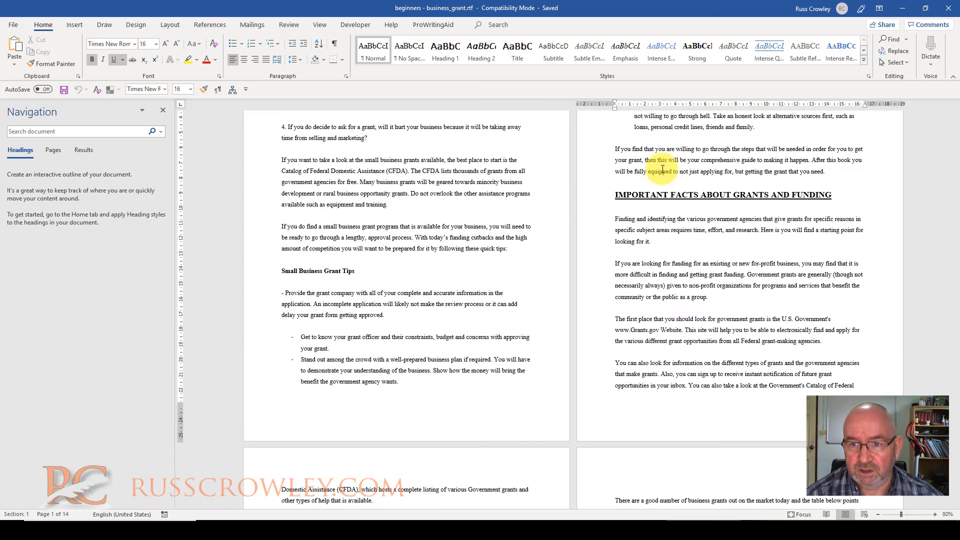
Select the heading "IMPORTANT FACTS ABOUT GRANTS AND FUNDING" to inspect its style and direct formatting
drag(616, 195, 772, 196)
click(708, 194)
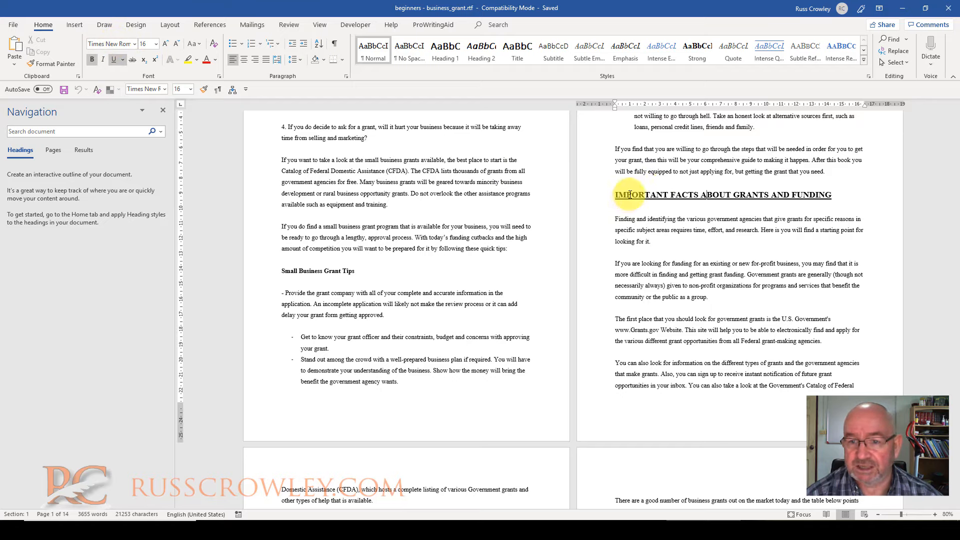
drag(629, 194, 845, 197)
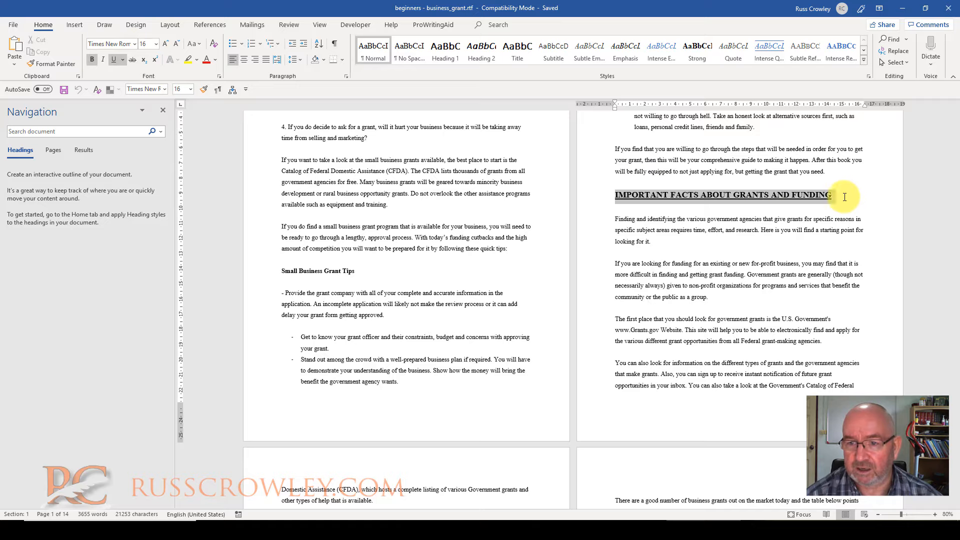
click(801, 199)
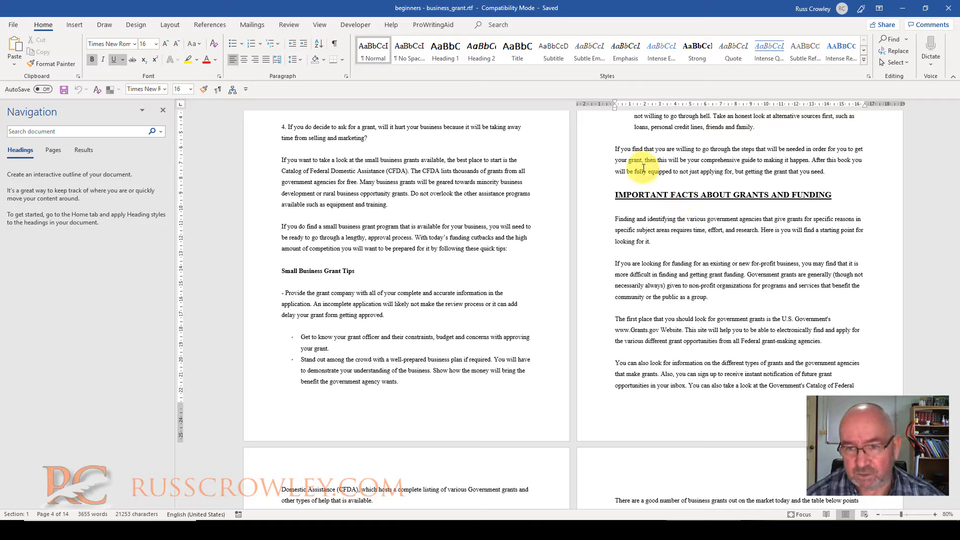
Format the body words "If you find that you are" as 16 pt, bold, underlined and all caps
drag(615, 149, 676, 150)
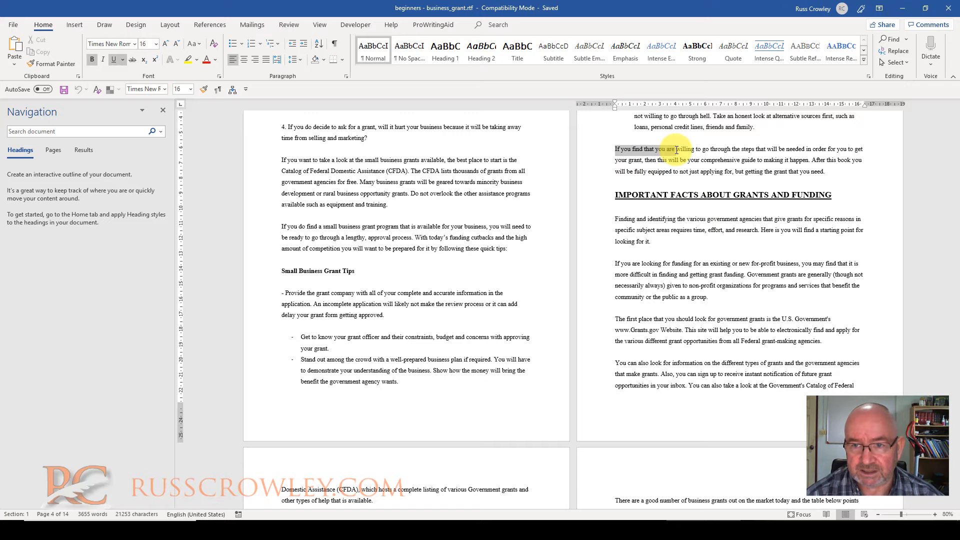
click(166, 44)
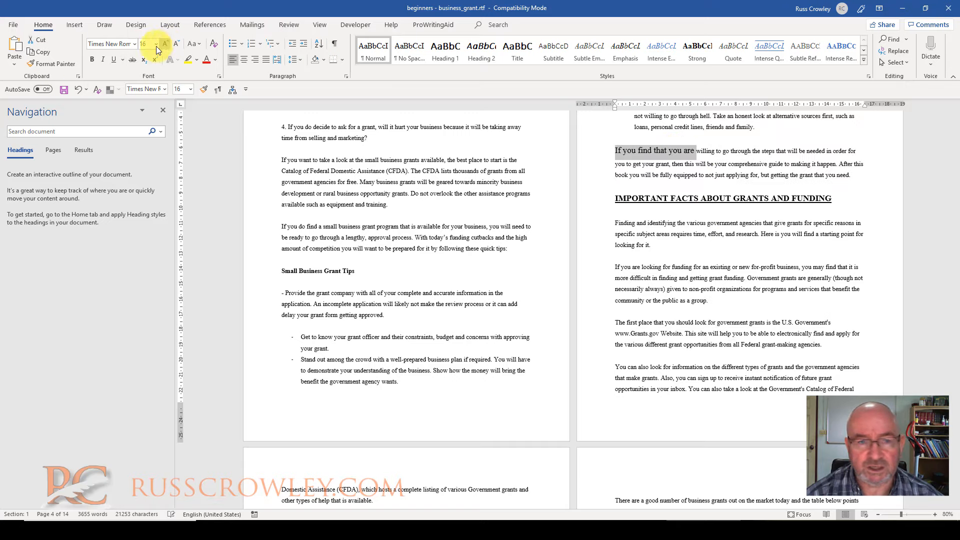
click(91, 61)
click(115, 60)
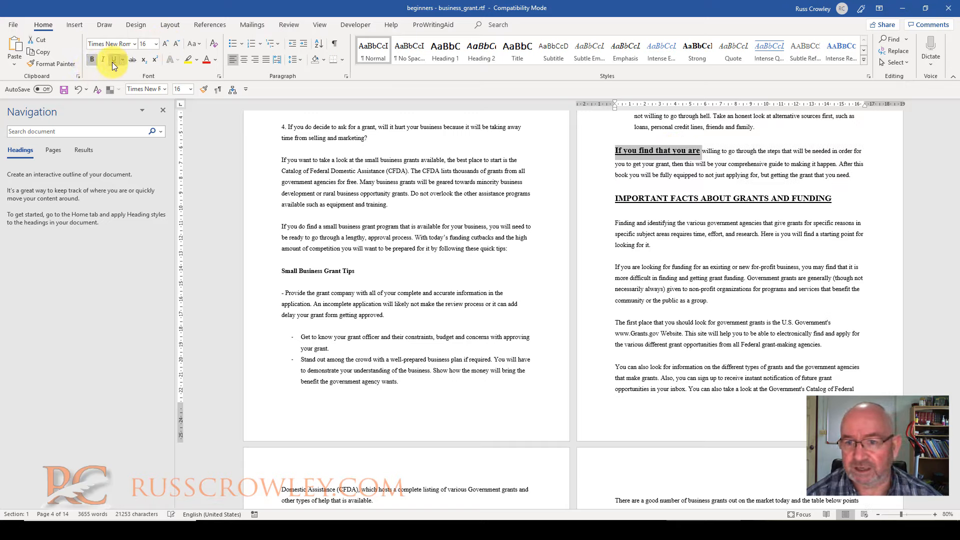
click(220, 77)
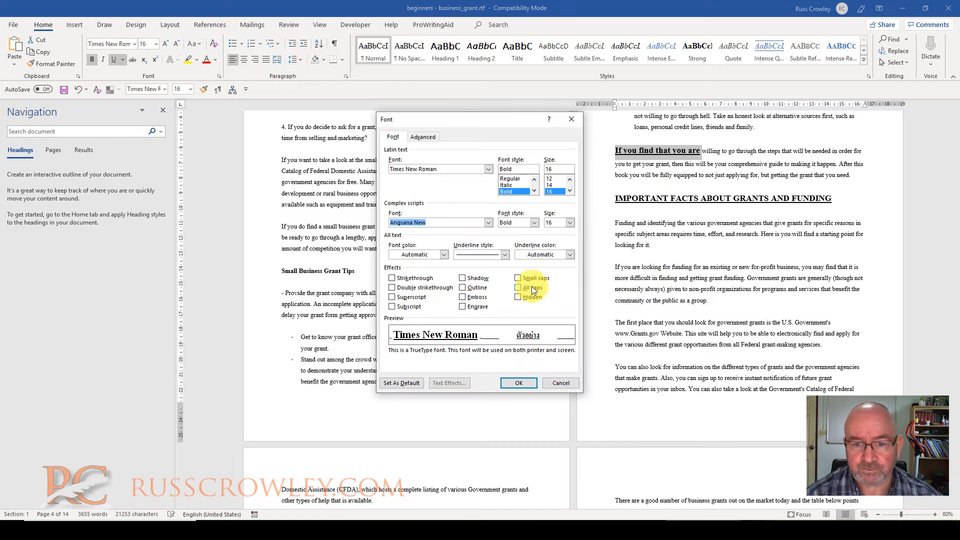
click(532, 287)
click(519, 383)
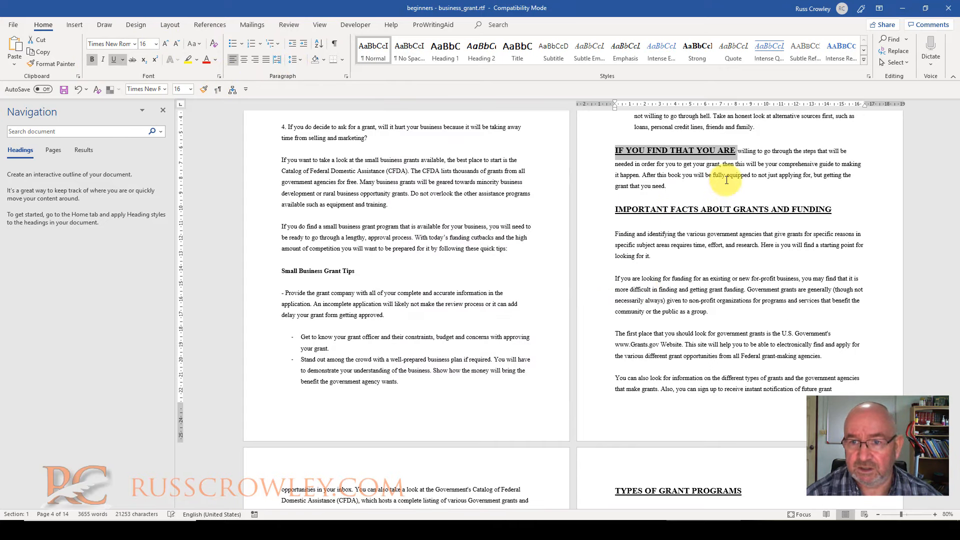
click(725, 174)
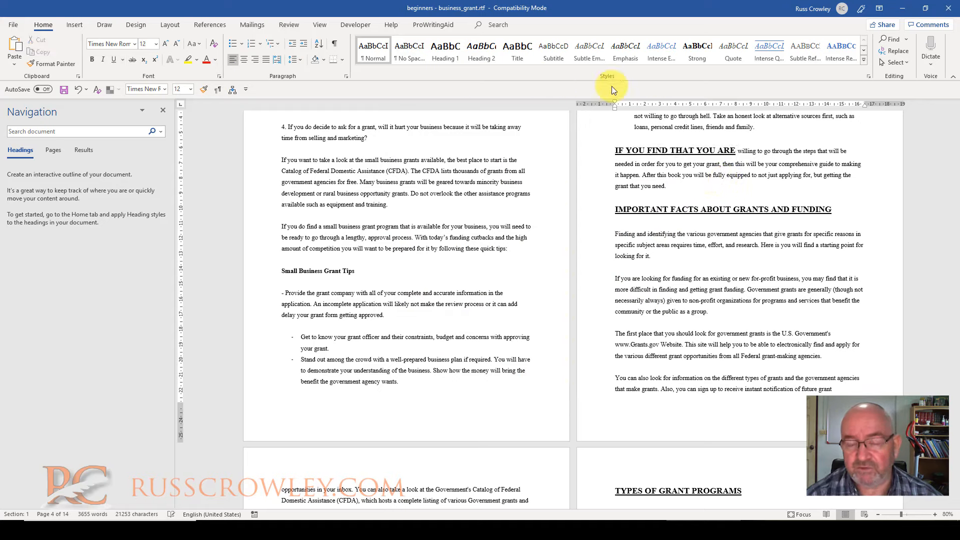
Close "beginners - business_grant.rtf" without saving the changes
key(ctrl+w)
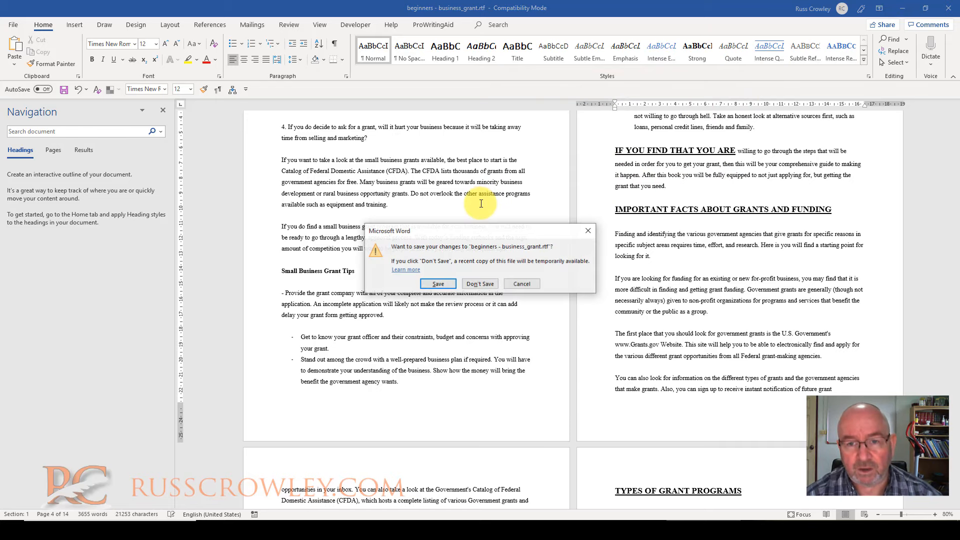
click(479, 279)
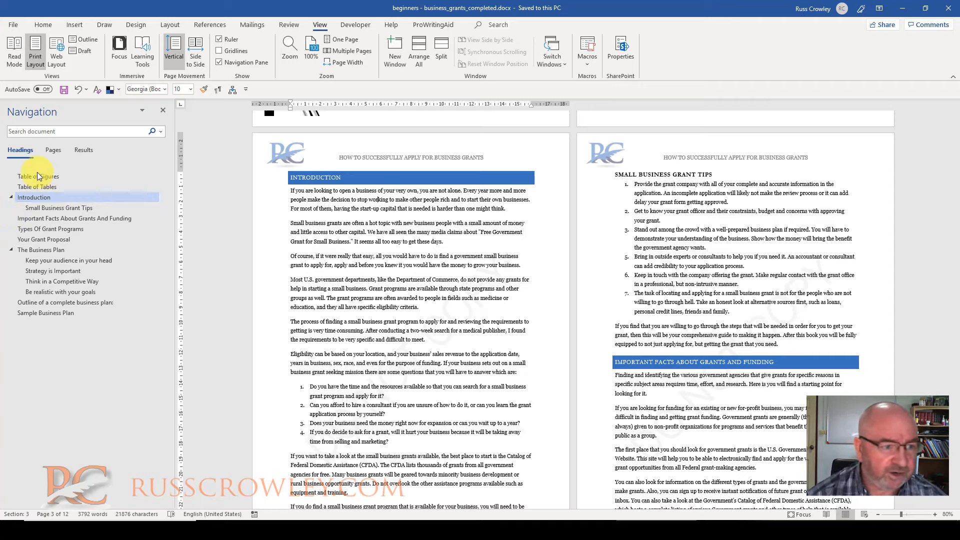
Go to the "Small Business Grant Tips" heading and check which styles it and the "Introduction" heading use
click(38, 206)
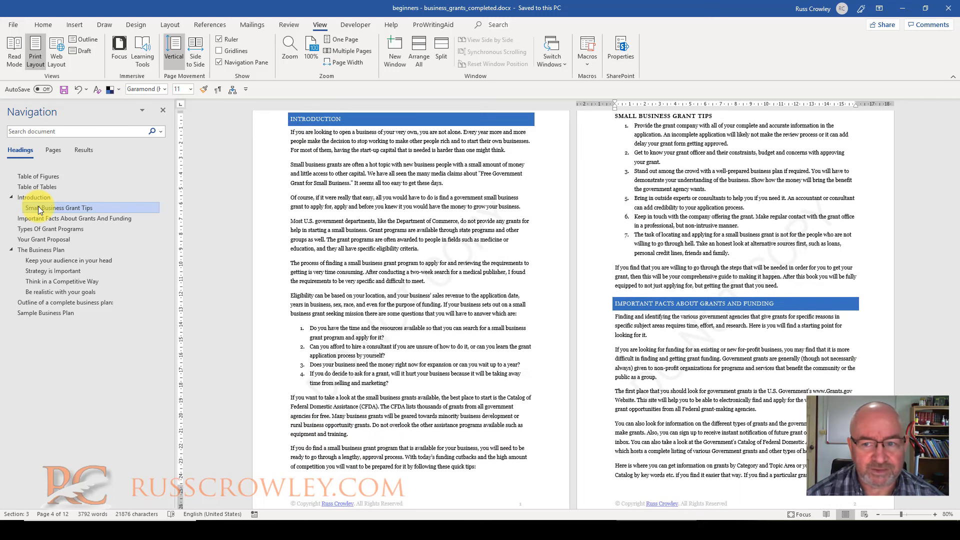
click(40, 25)
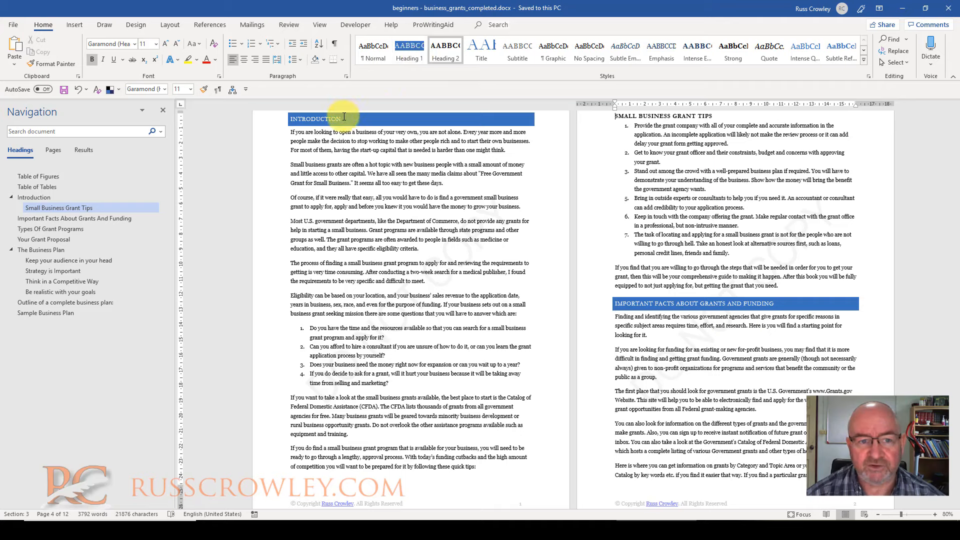
click(442, 118)
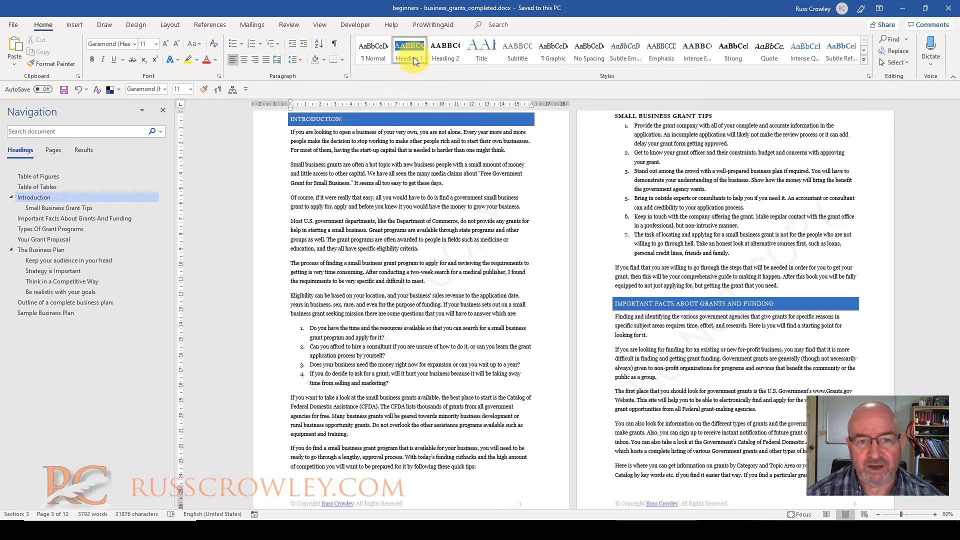
click(669, 116)
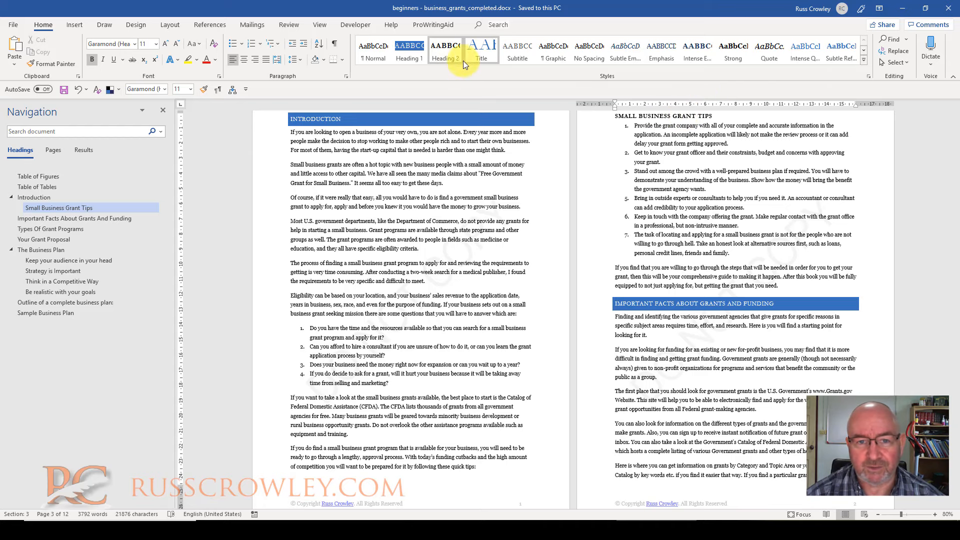
Go to the "Keep your audience in your head" and "Outline of a complete business plan" headings and compare their styles
click(58, 260)
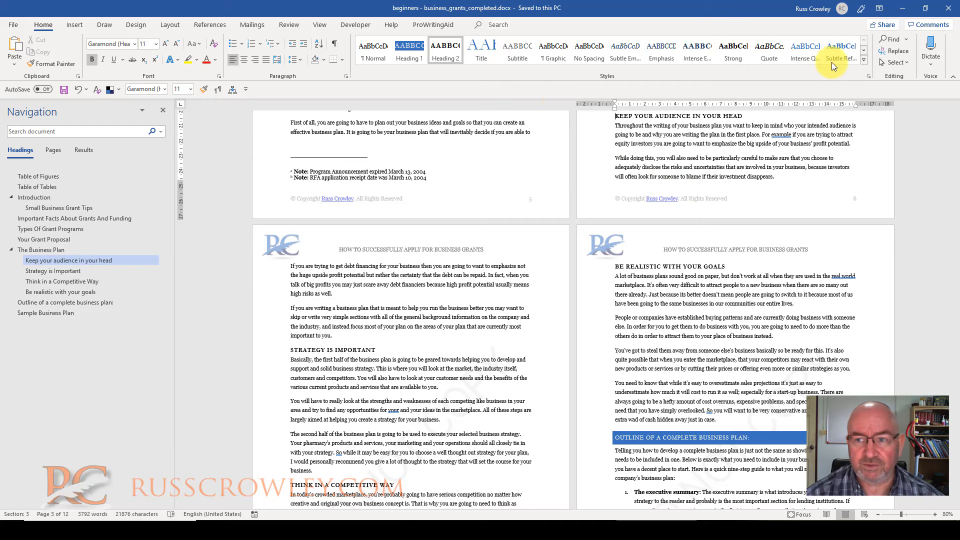
scroll(732, 345, down, 3)
click(680, 319)
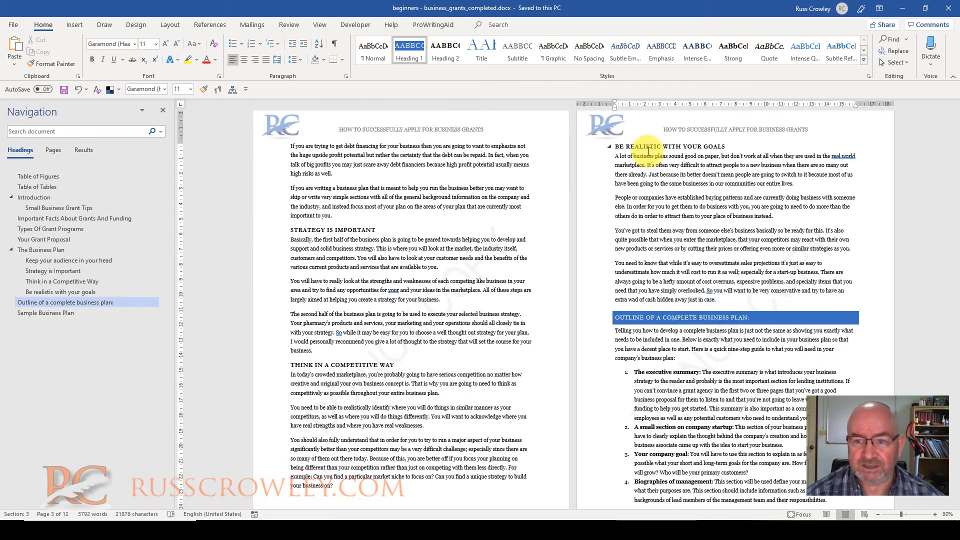
Apply Heading 3 to "Be realistic with your goals", demote it one more level, and return it to Heading 2
click(649, 150)
key(ctrl+alt+3)
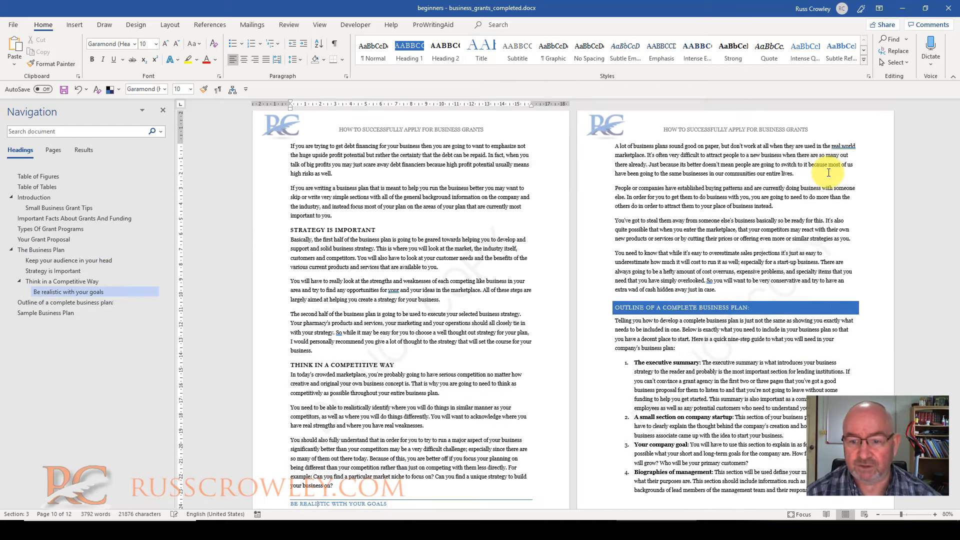
scroll(470, 310, down, 3)
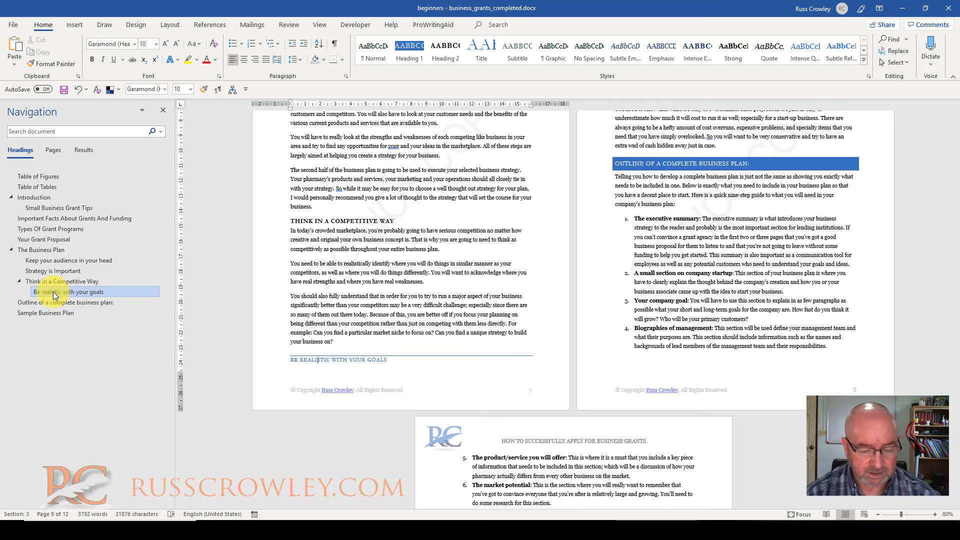
key(alt+shift+Right)
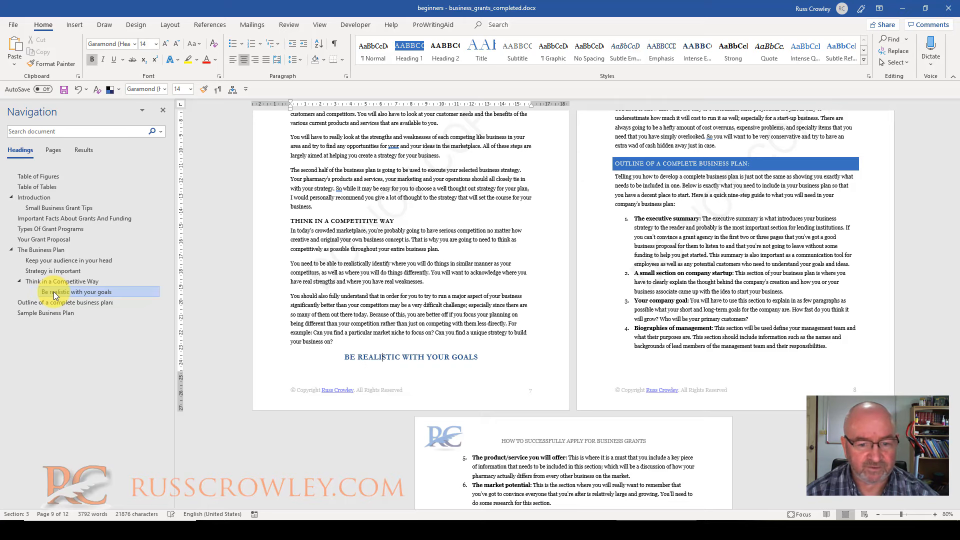
key(alt+shift+Left)
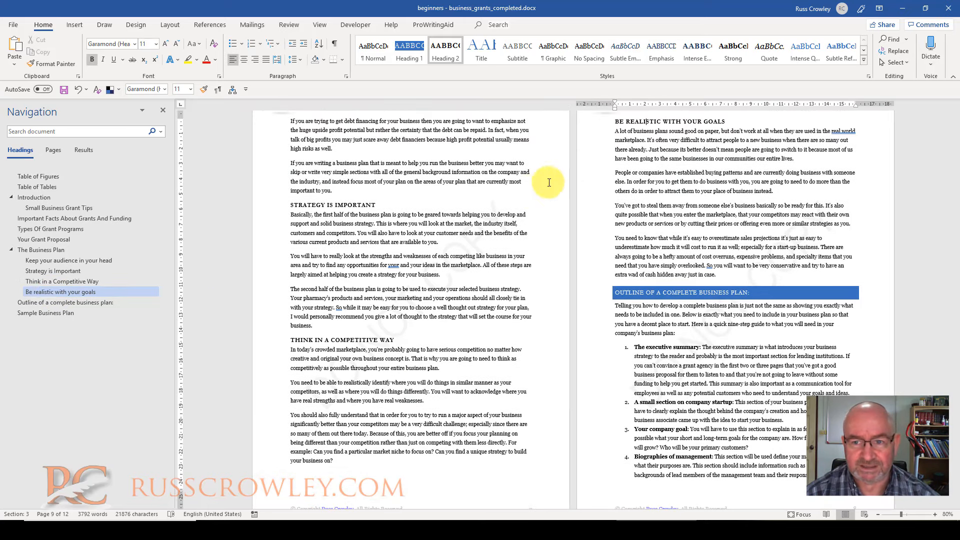
Go to the headings "The Business Plan" and "Introduction" and check the style they use and the options for Heading 1
scroll(720, 194, up, 4)
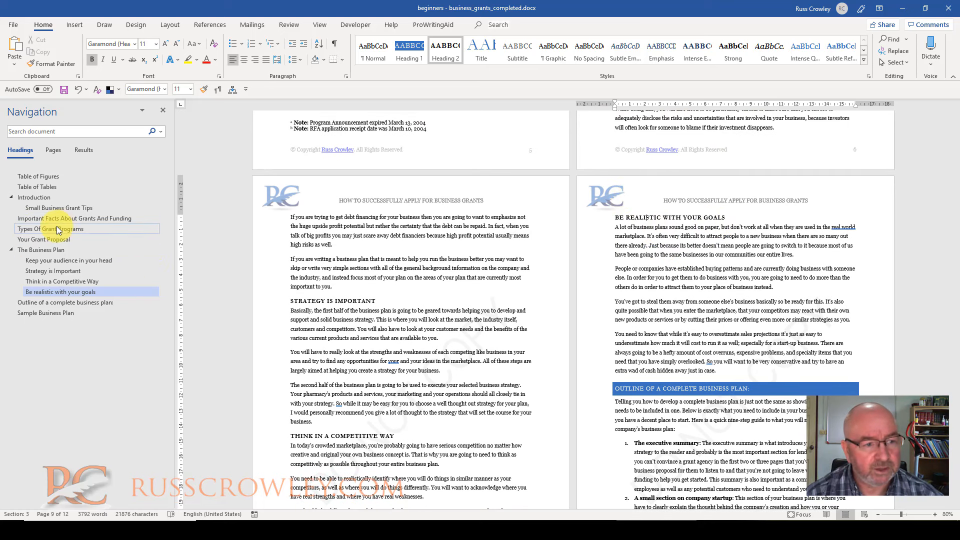
click(29, 249)
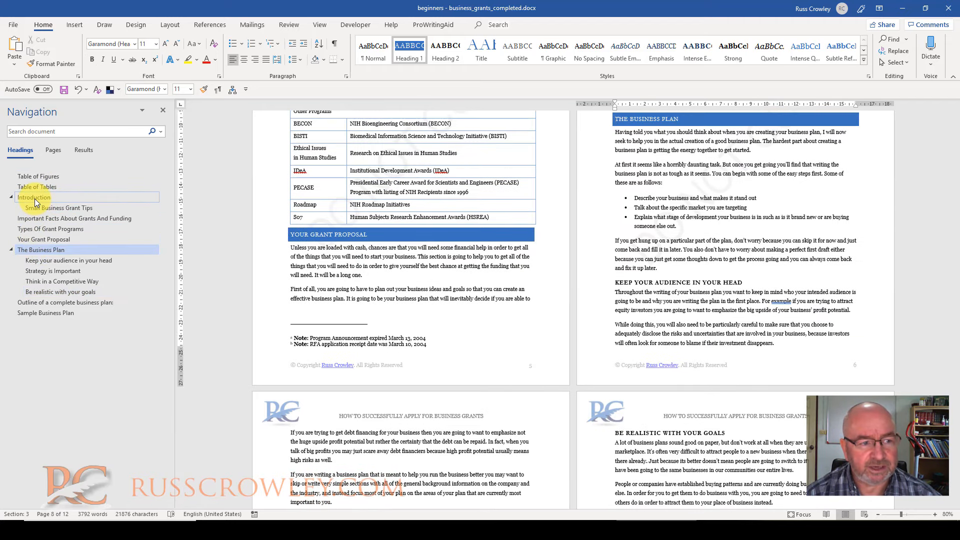
click(34, 198)
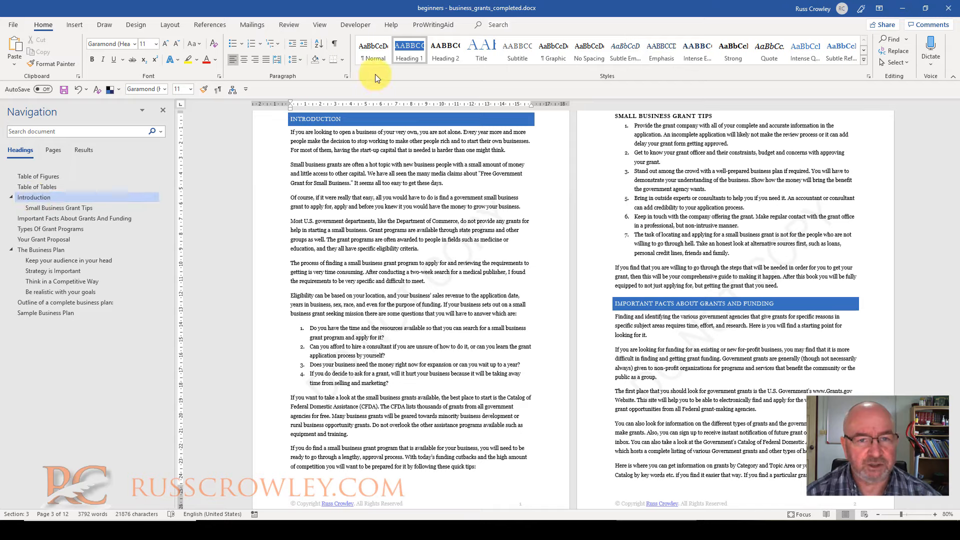
right_click(410, 50)
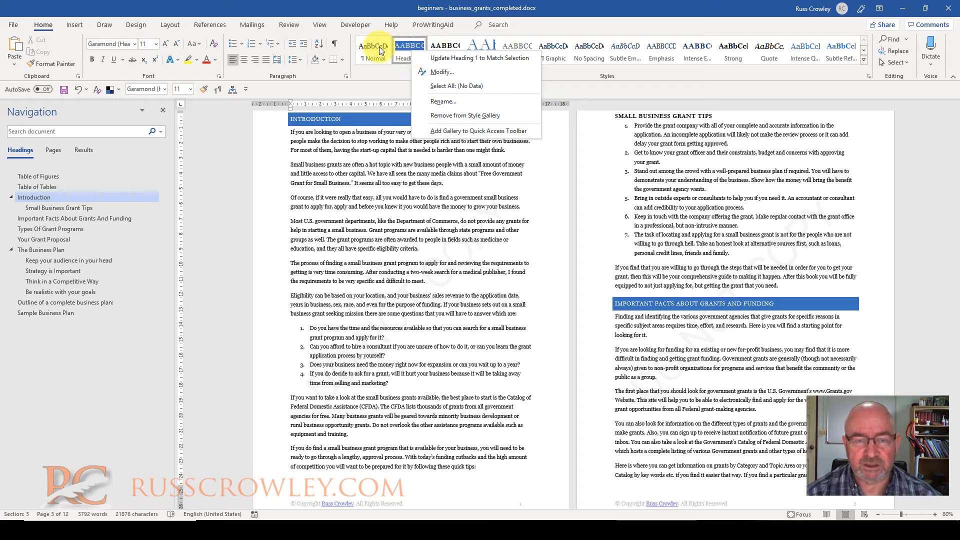
click(391, 80)
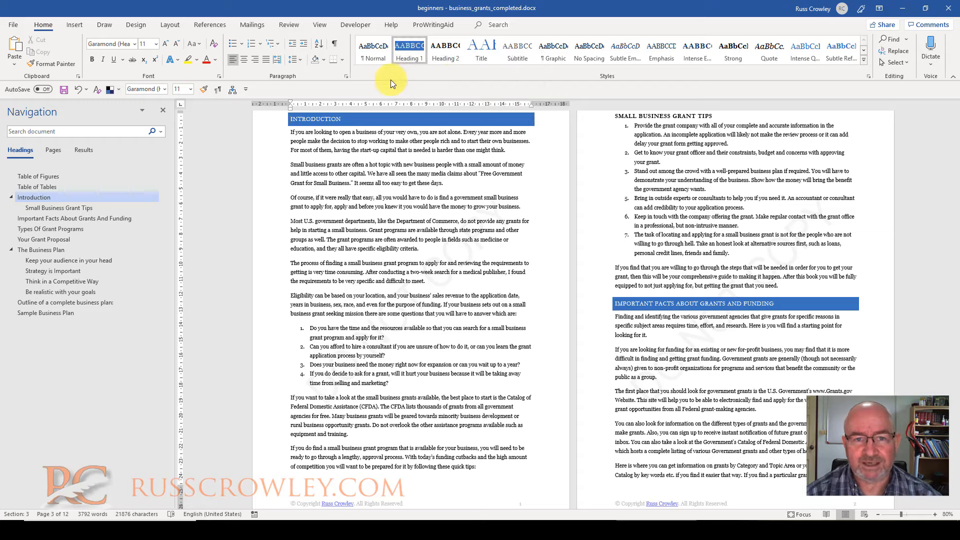
Select the "Introduction" heading with all its content and move the section after "Sample Business Plan"
right_click(29, 197)
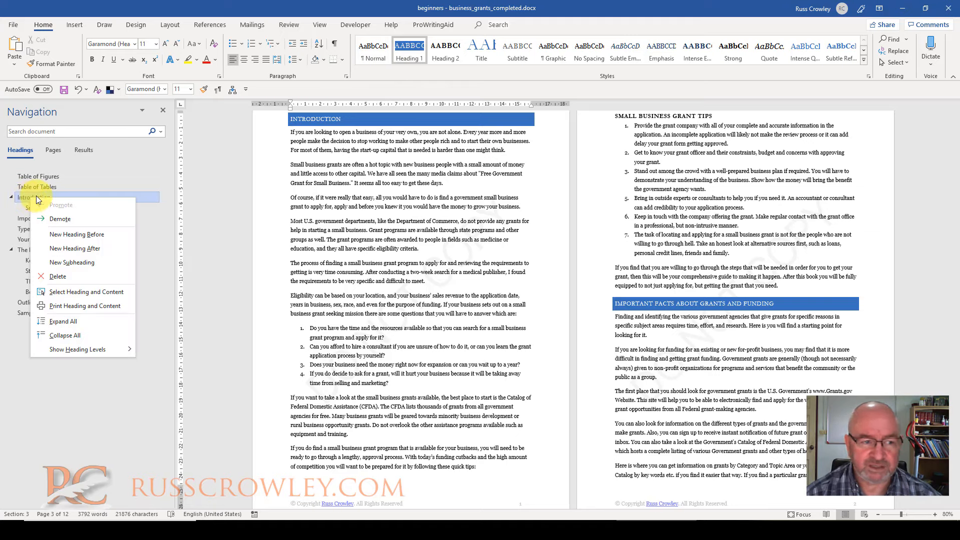
click(80, 292)
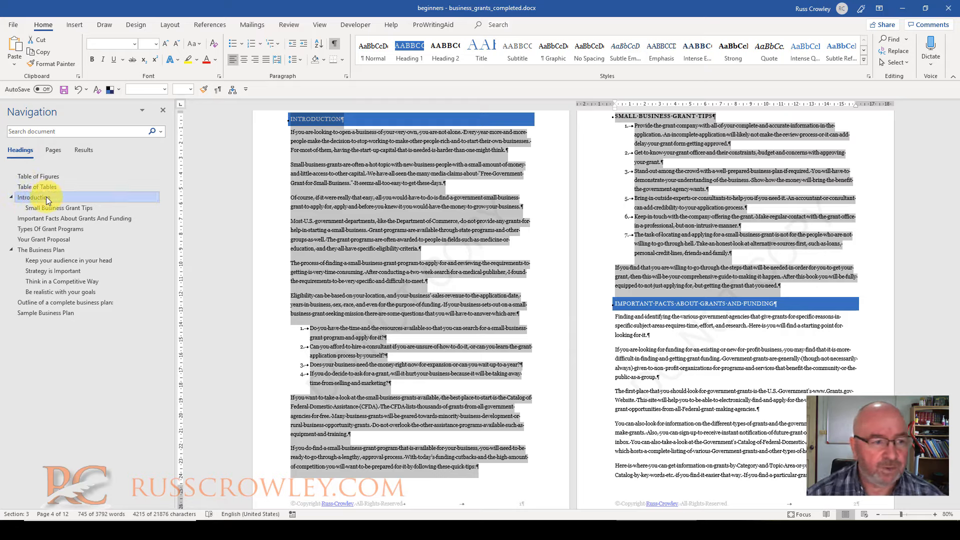
drag(46, 196, 54, 320)
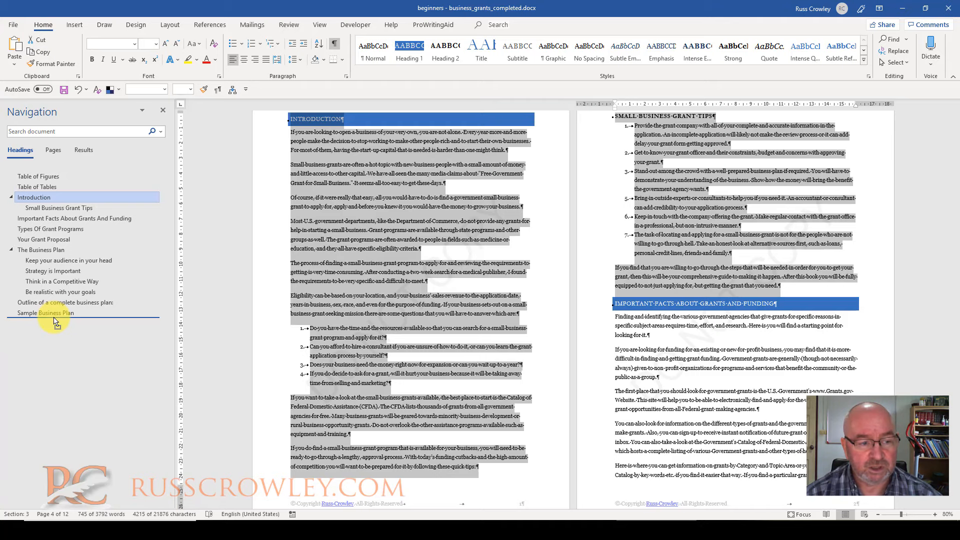
drag(54, 320, 53, 315)
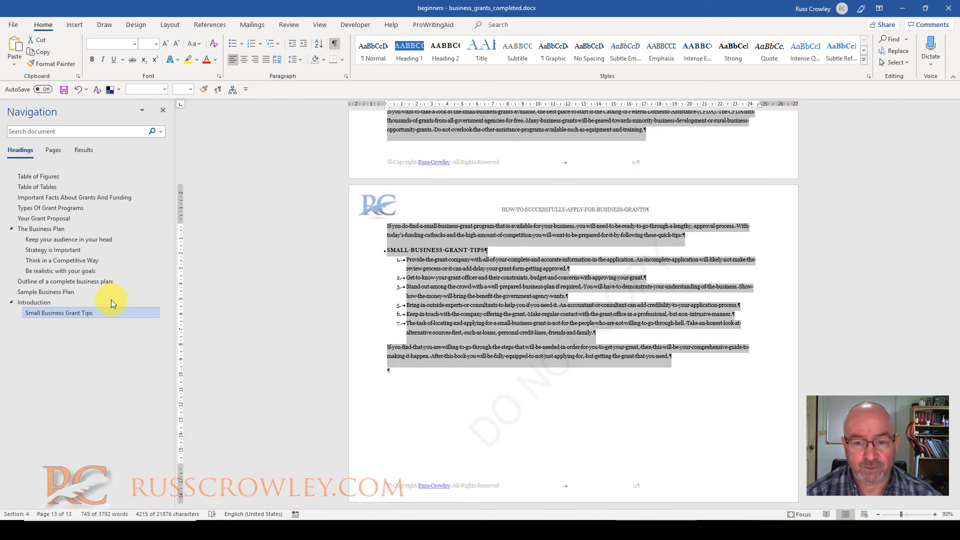
Review the moved "Introduction" section at the end of the document and undo the move
scroll(446, 278, up, 8)
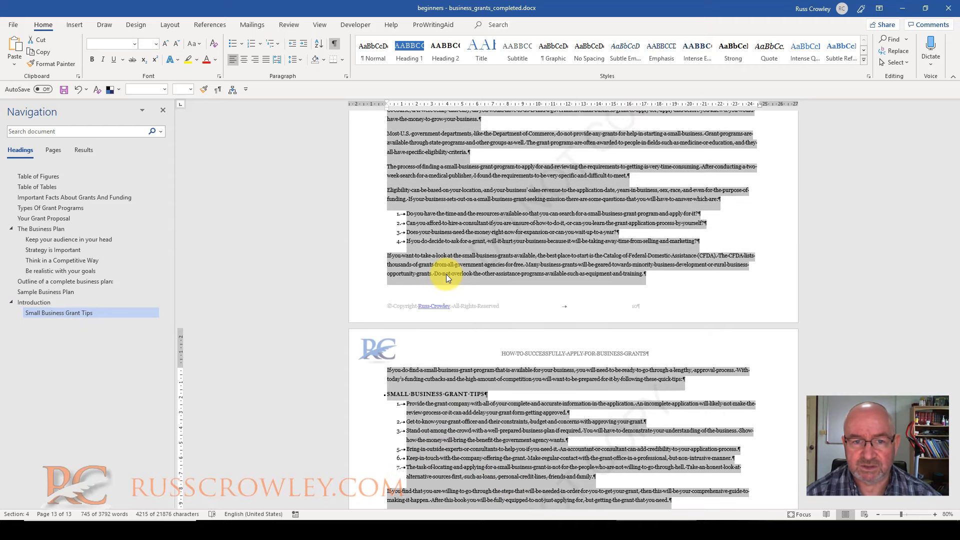
scroll(459, 244, up, 3)
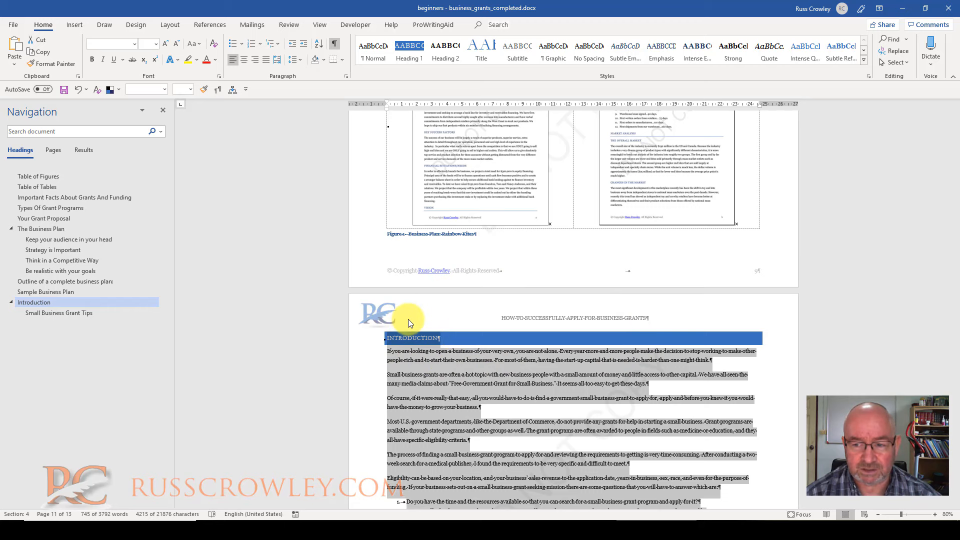
scroll(424, 278, down, 3)
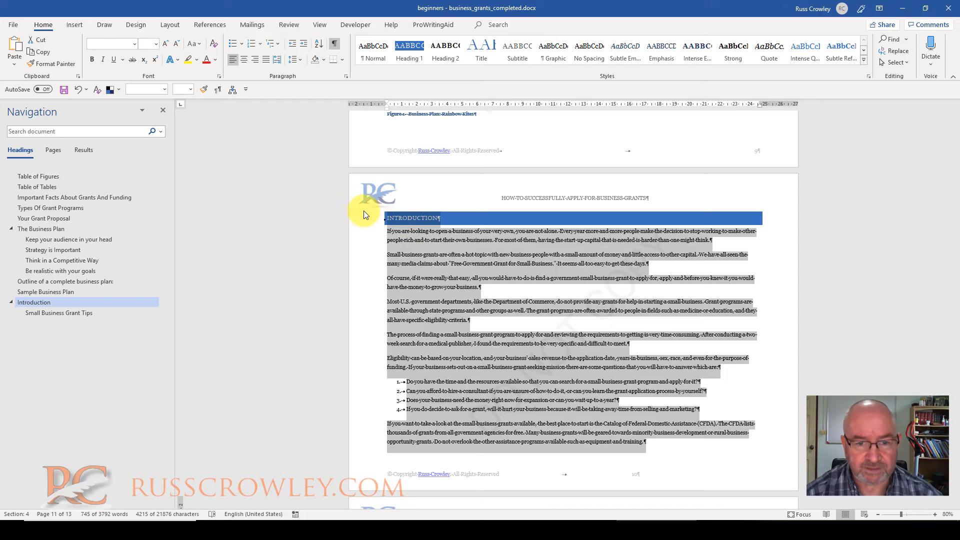
click(87, 83)
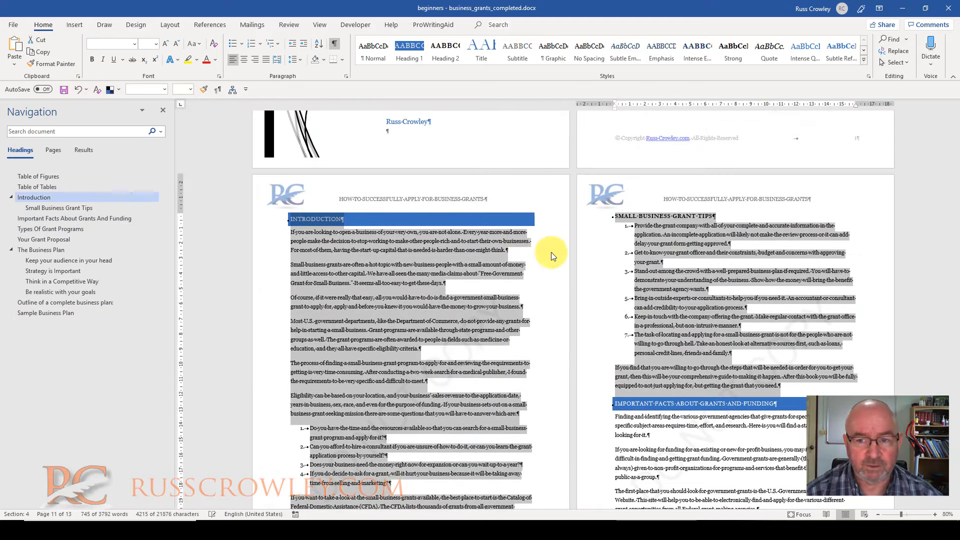
Select the "Important Facts About Grants And Funding" heading with its content and check how far the selection extends towards "Types Of Grant Programs"
click(665, 259)
scroll(665, 259, down, 5)
click(665, 163)
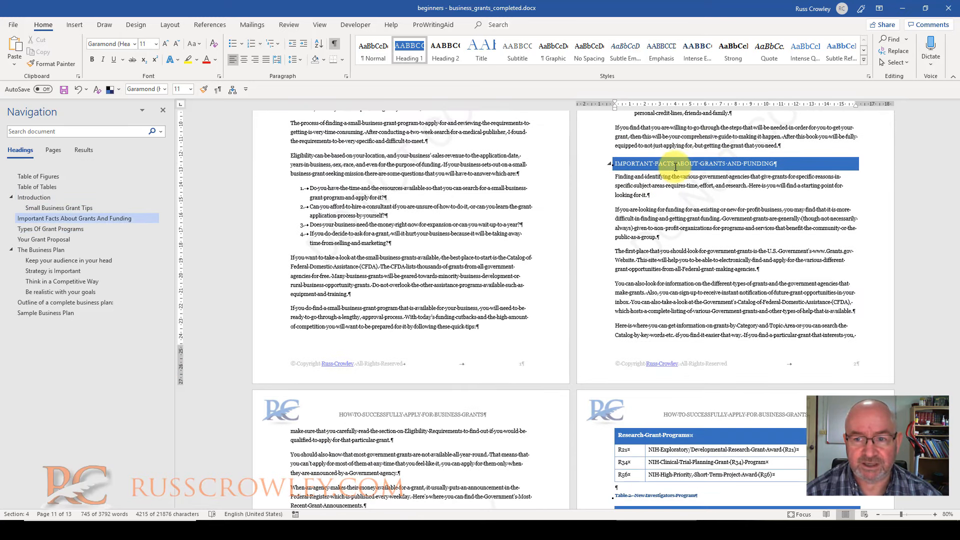
right_click(56, 218)
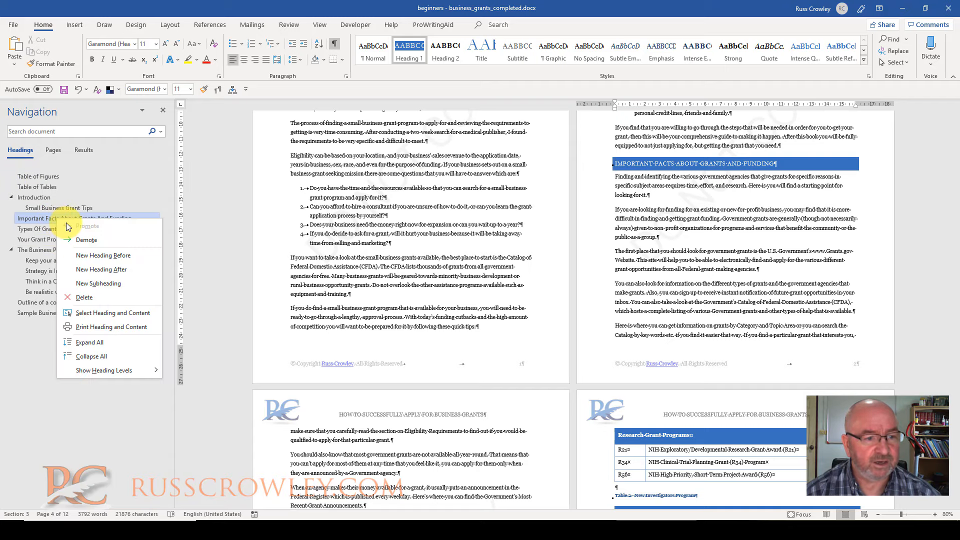
click(124, 312)
scroll(359, 232, down, 3)
scroll(543, 185, down, 5)
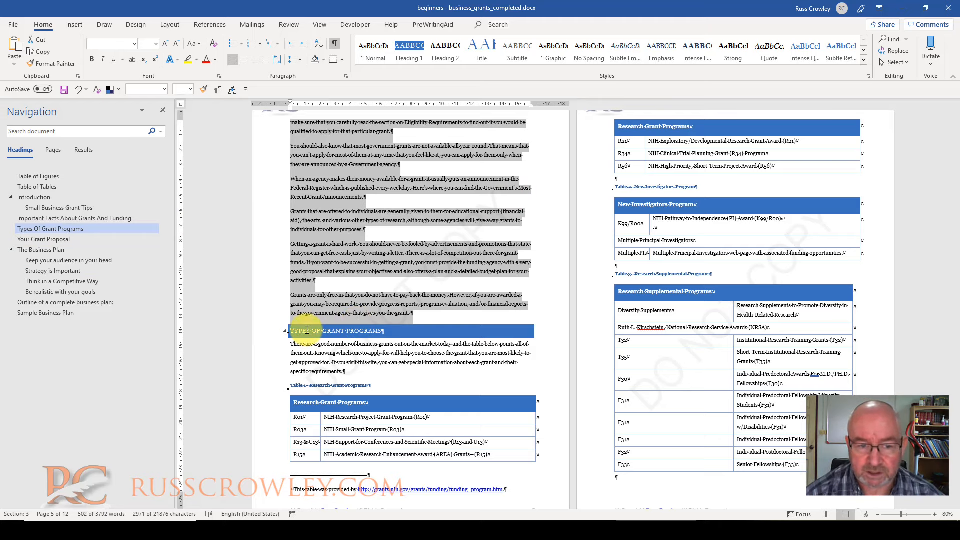
click(306, 325)
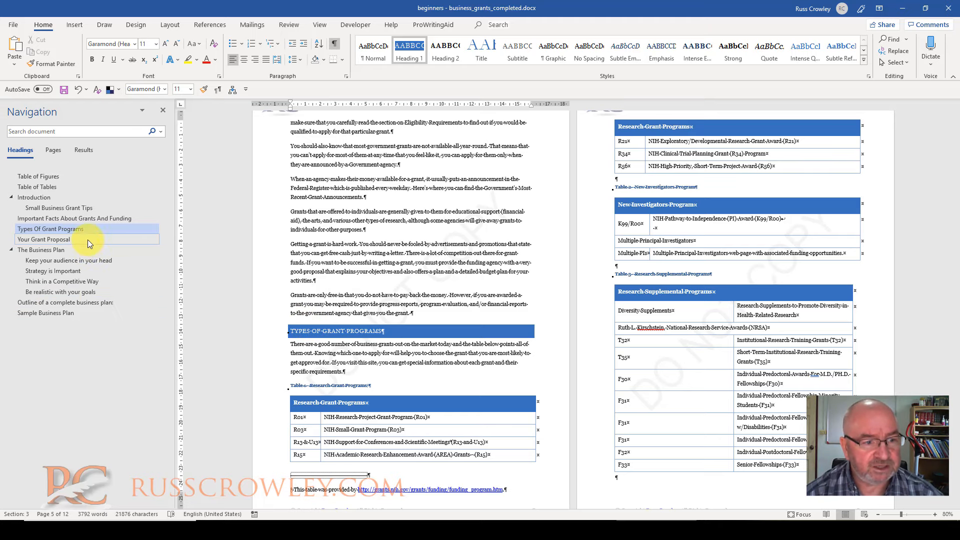
Go to "Keep your audience in your head" and highlight it and the "Strategy is Important" heading in the text to compare them
click(83, 260)
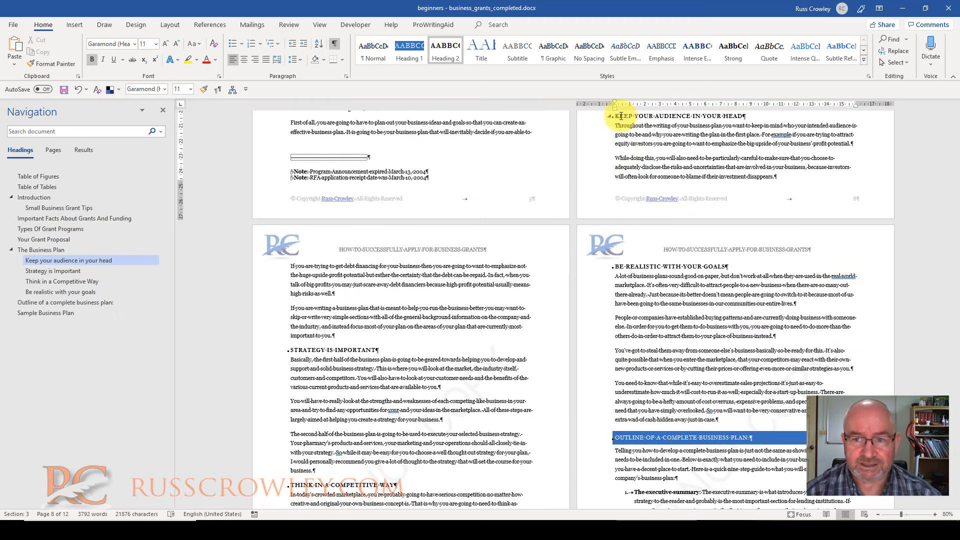
drag(622, 116, 747, 116)
click(638, 134)
drag(292, 349, 393, 348)
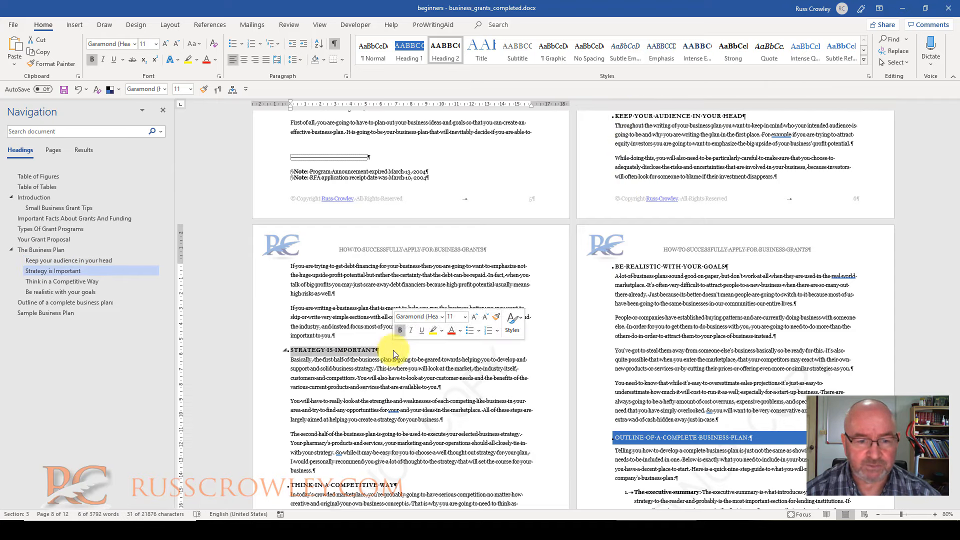
Select the "Keep your audience in your head" heading together with its content
click(46, 262)
right_click(46, 262)
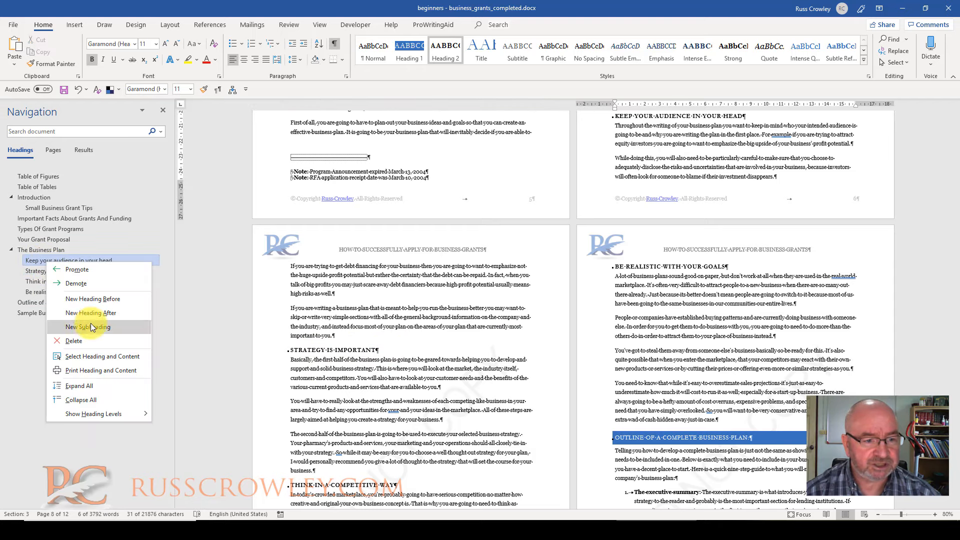
click(115, 359)
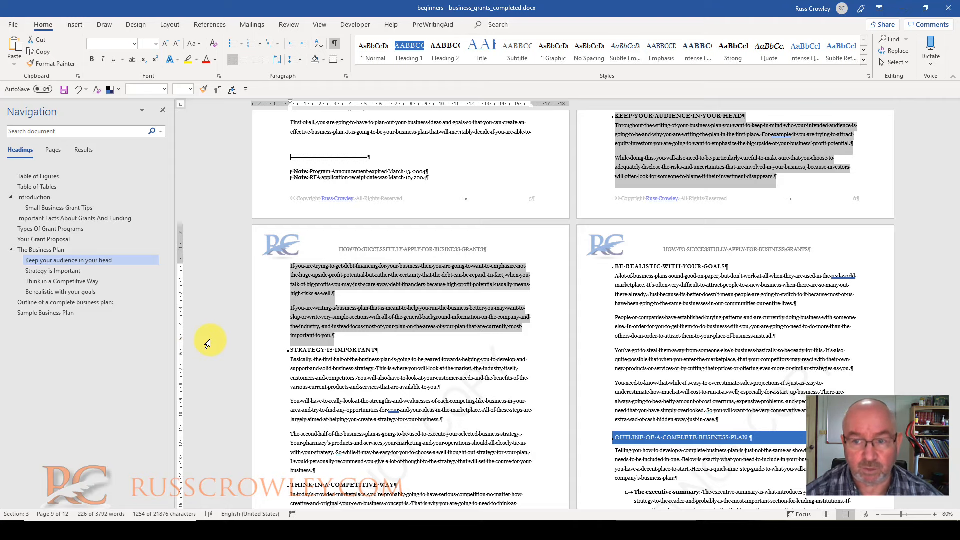
Apply Heading 3 to "Strategy is Important" so it sits under "Keep your audience in your head"
click(65, 270)
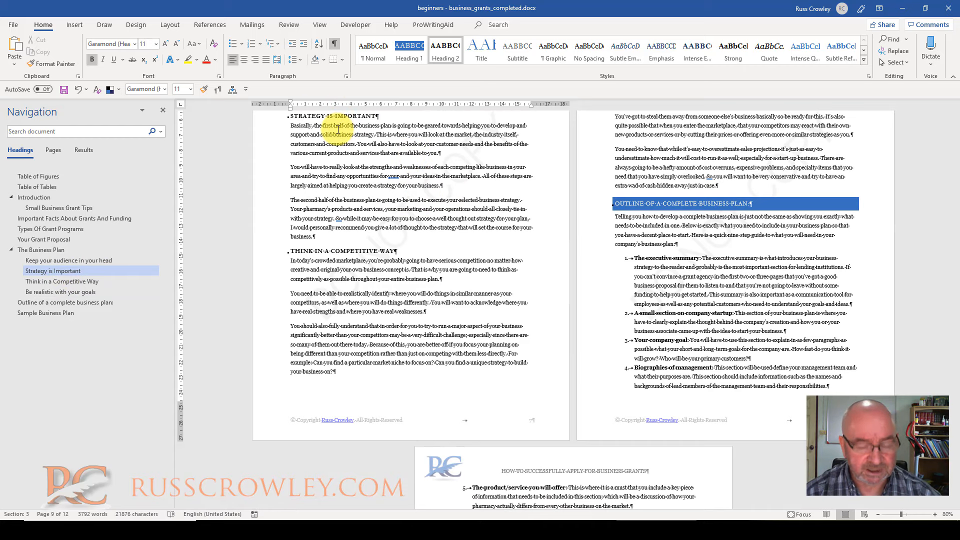
key(ctrl+alt+3)
scroll(200, 257, up, 2)
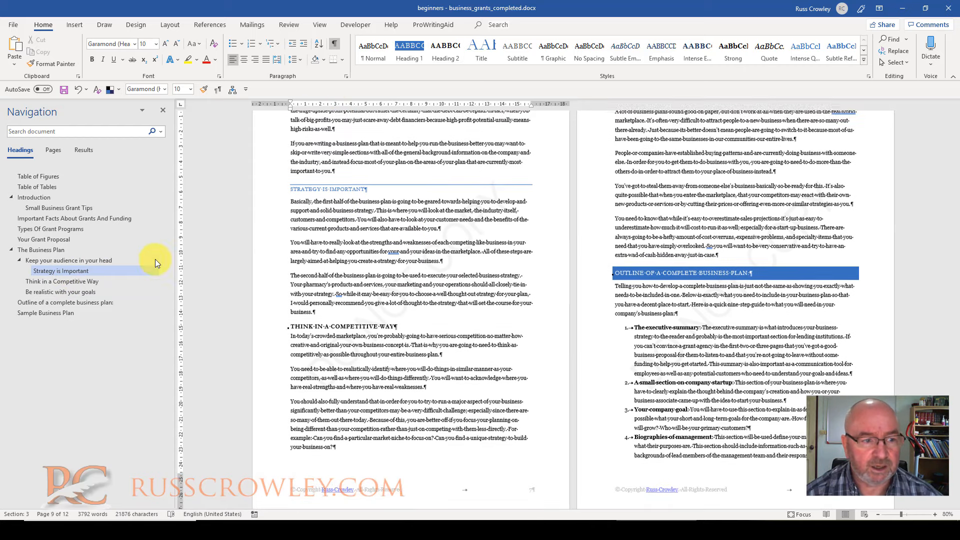
Reselect "Keep your audience in your head" with its content and check whether the nested "Strategy is Important" section is included
click(104, 259)
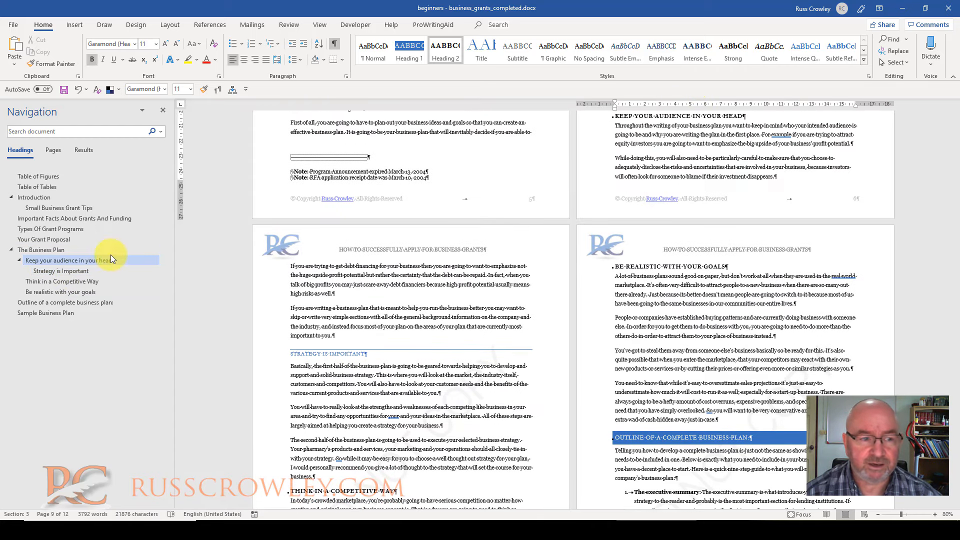
right_click(109, 261)
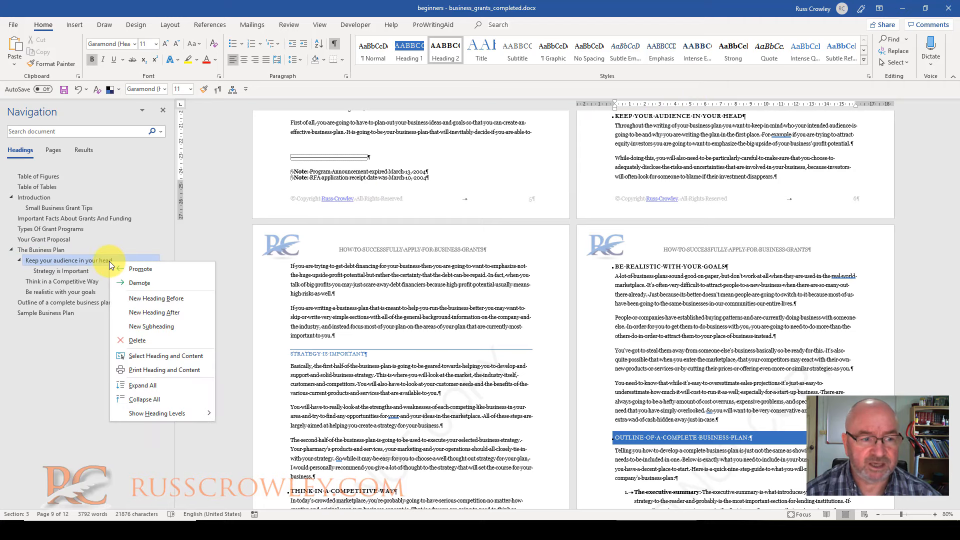
click(181, 356)
scroll(345, 300, down, 3)
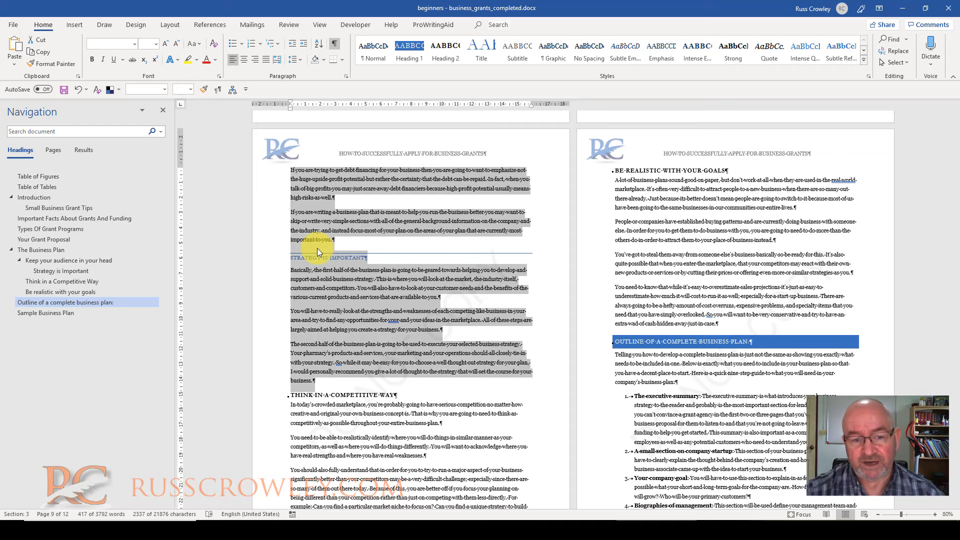
Demote "Think in a Competitive Way" and "Be realistic with your goals" one level so both sit under "Keep your audience in your head"
click(56, 277)
right_click(55, 278)
click(86, 300)
click(83, 290)
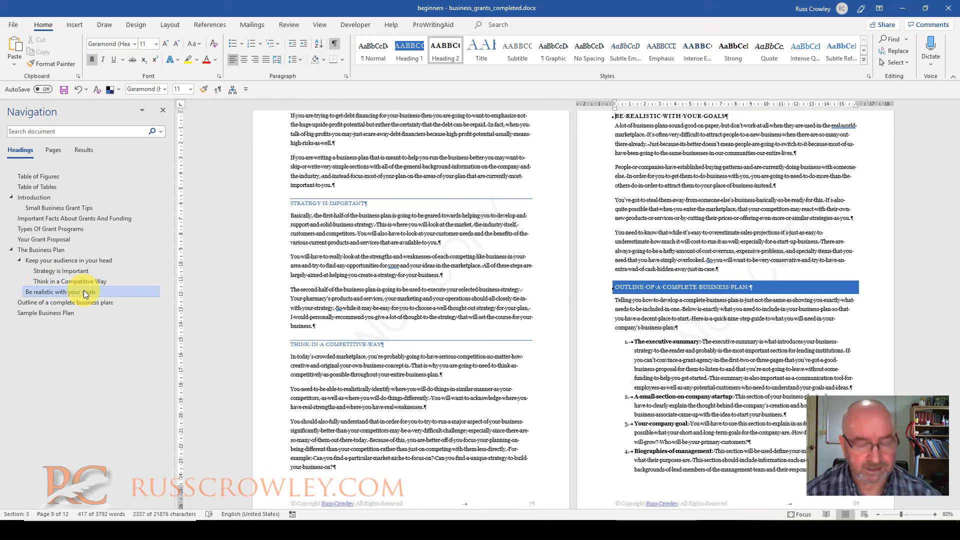
key(F4)
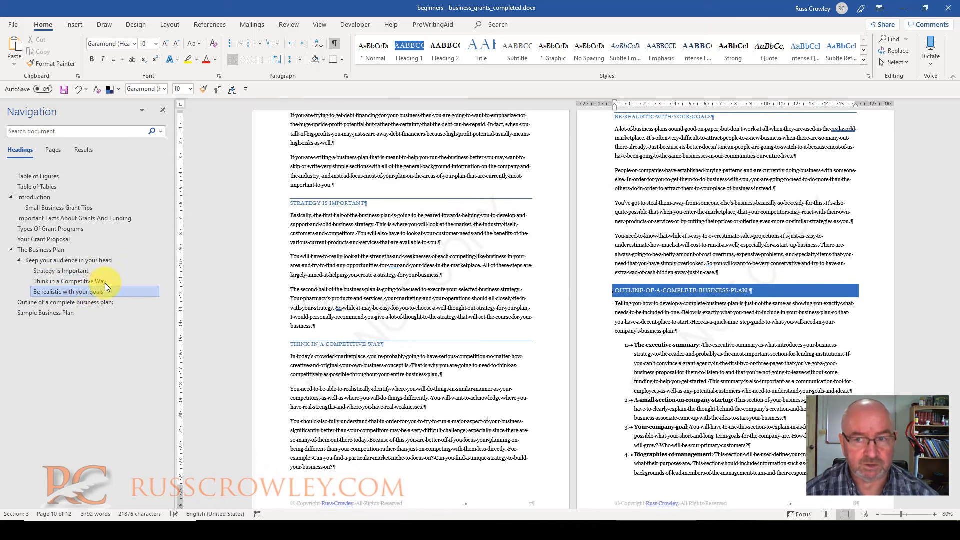
right_click(64, 292)
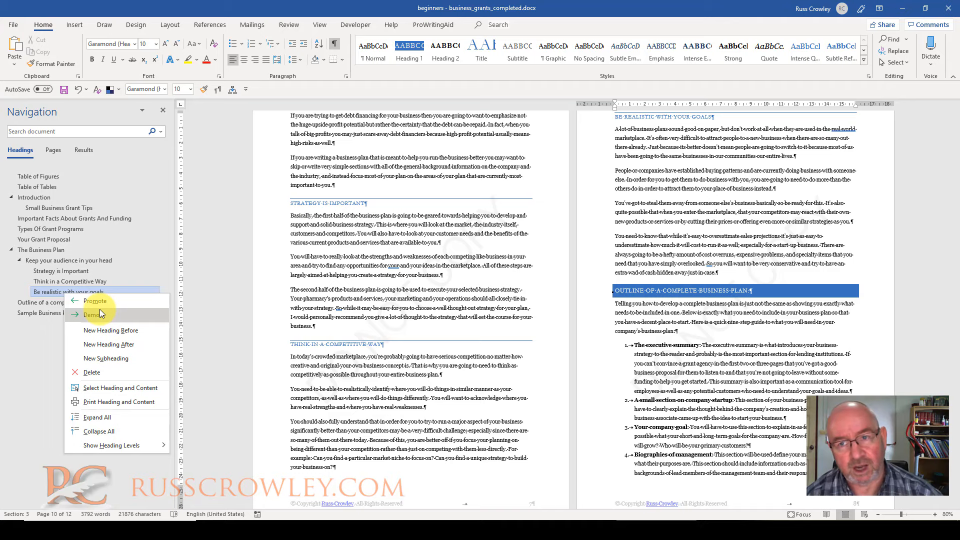
click(683, 162)
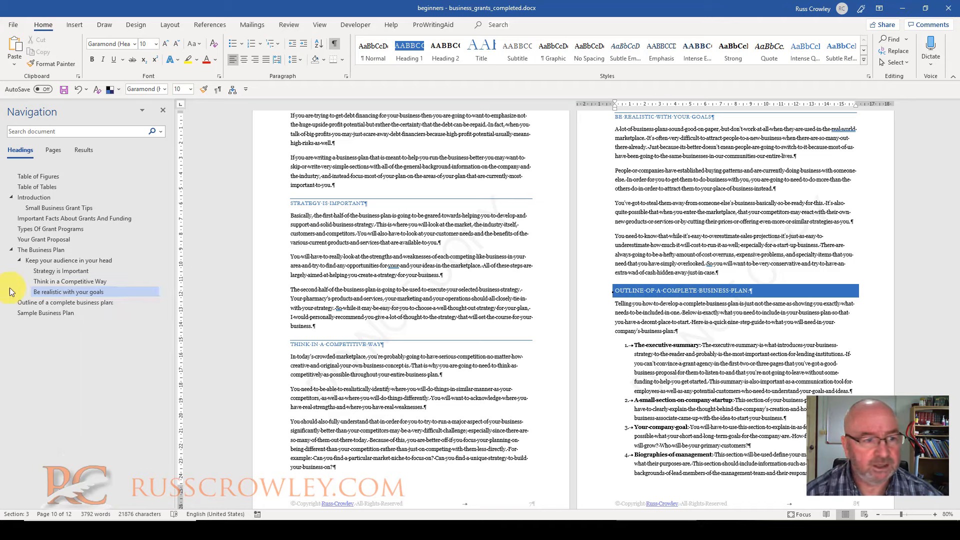
Select "Keep your audience in your head" with its content and check how far the selection extends over its subsections
click(53, 261)
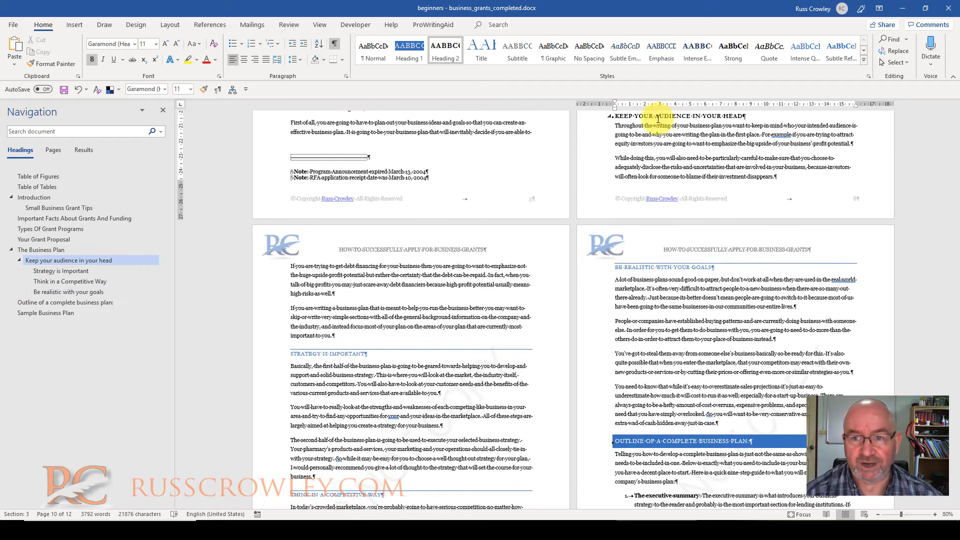
right_click(77, 264)
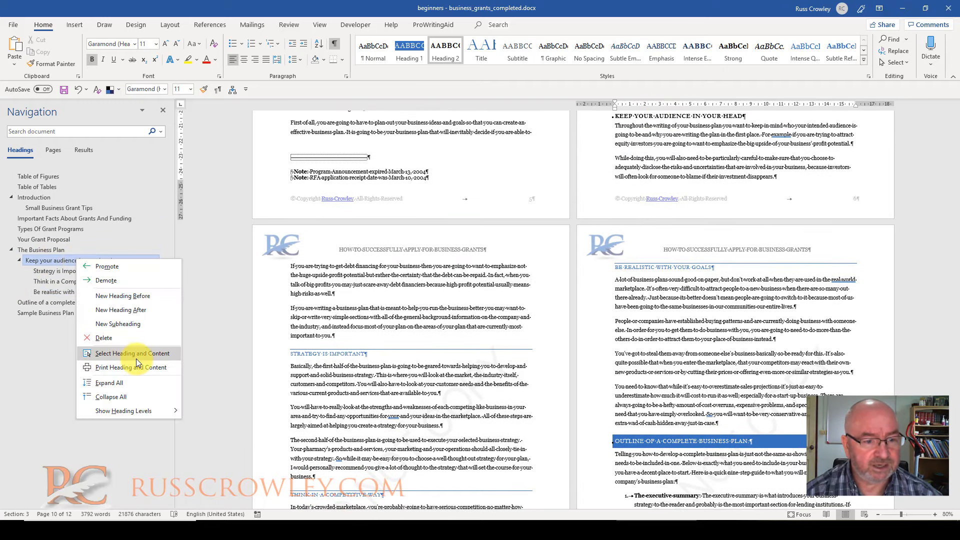
click(134, 355)
scroll(595, 237, down, 10)
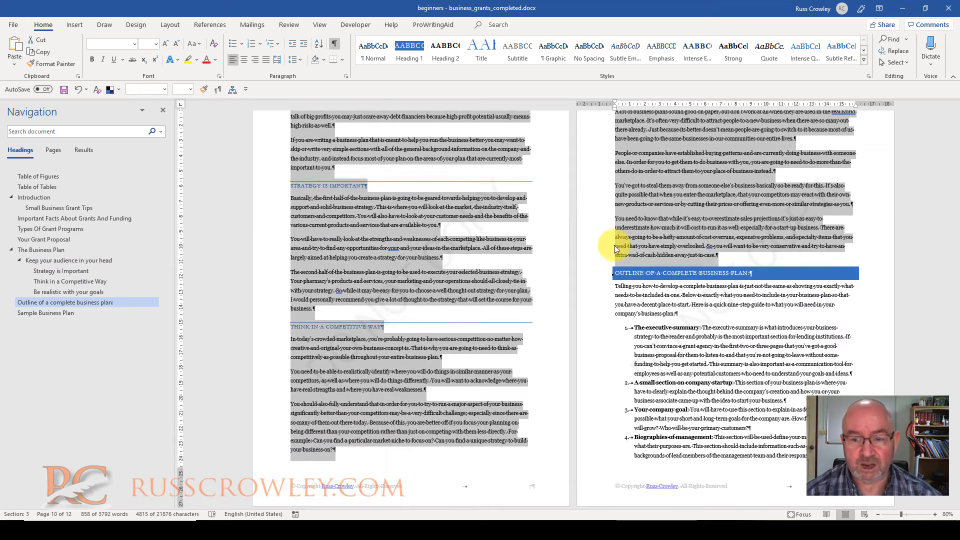
scroll(700, 241, up, 4)
scroll(705, 240, up, 2)
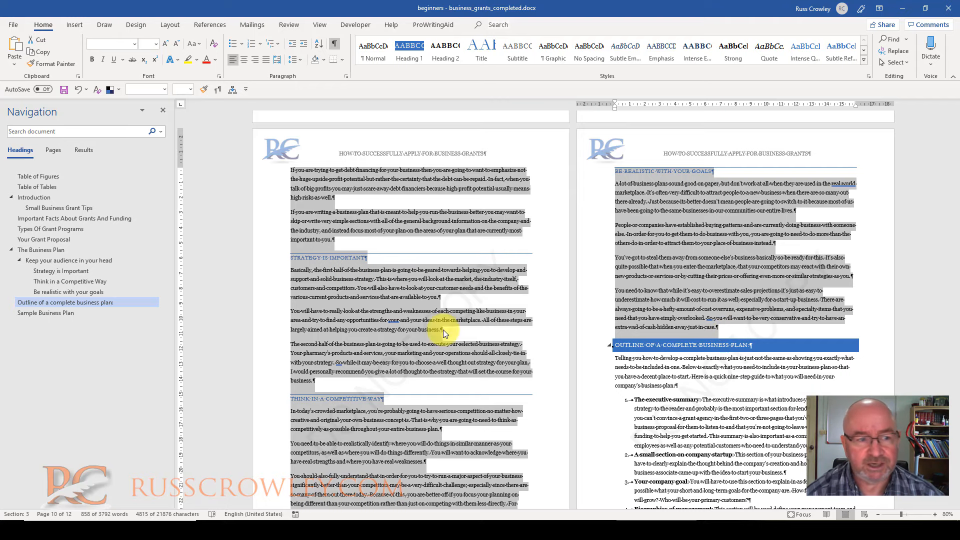
Select "The Business Plan" heading with its content and check which nested subsections the selection covers
click(38, 249)
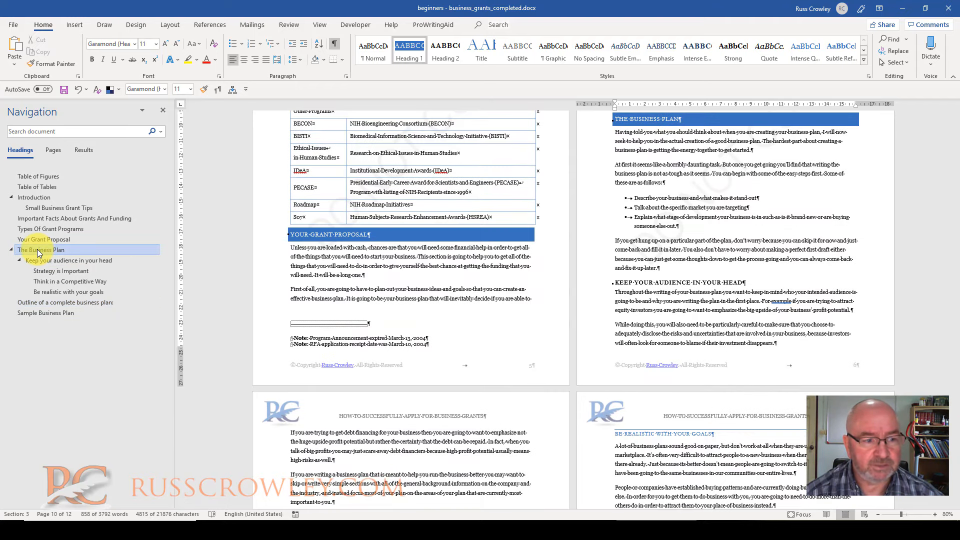
right_click(37, 249)
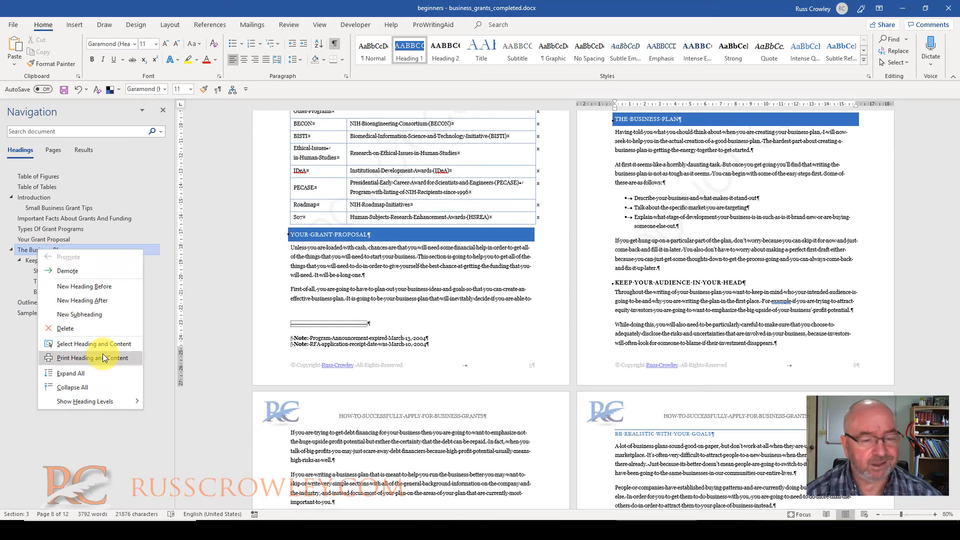
click(103, 345)
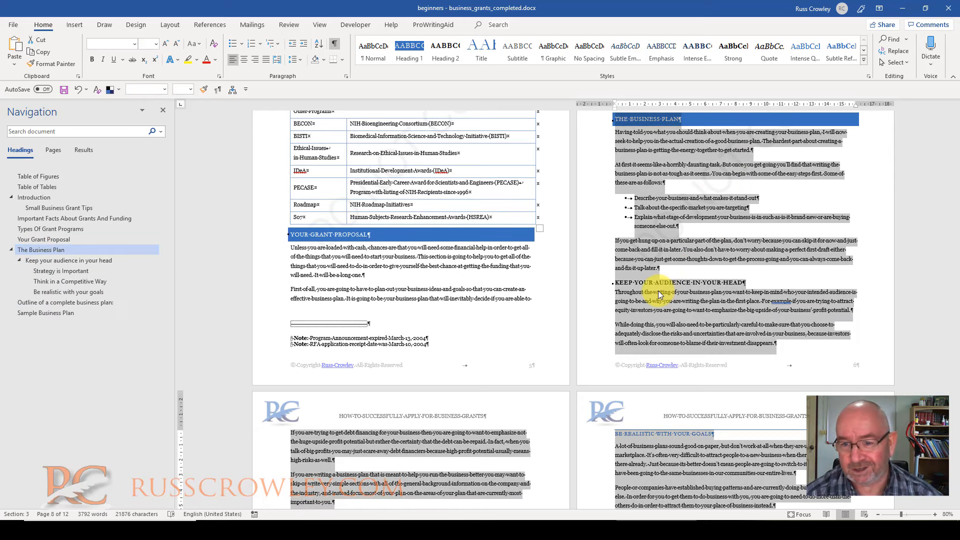
scroll(659, 281, down, 8)
scroll(634, 257, down, 5)
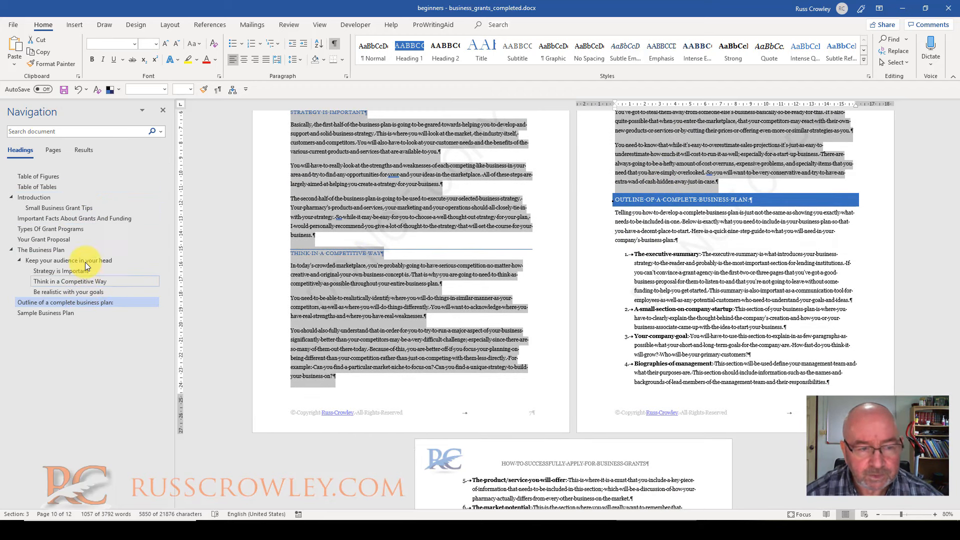
scroll(521, 235, up, 12)
scroll(553, 216, up, 6)
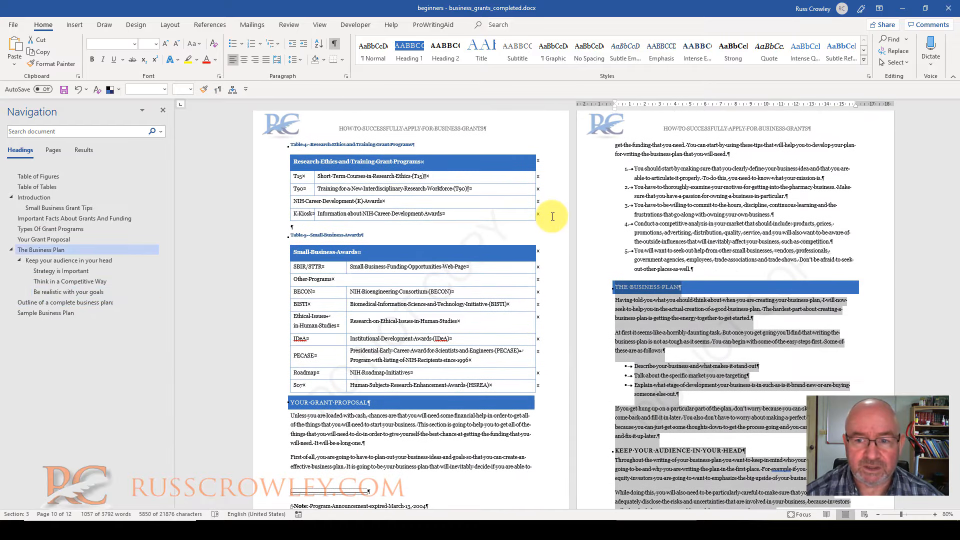
Move the whole "The Business Plan" section above Introduction and review its new place in the document
drag(48, 240, 54, 193)
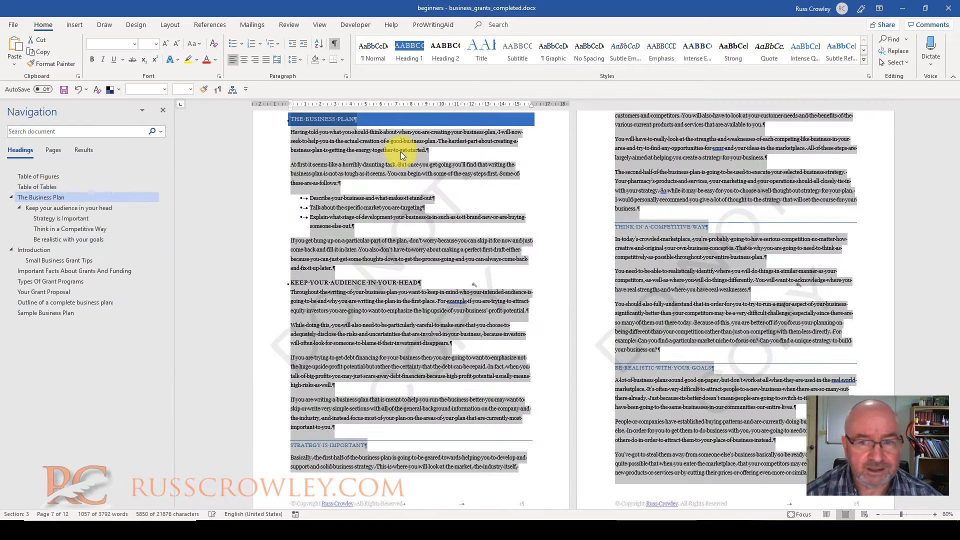
scroll(416, 158, down, 2)
scroll(416, 170, down, 10)
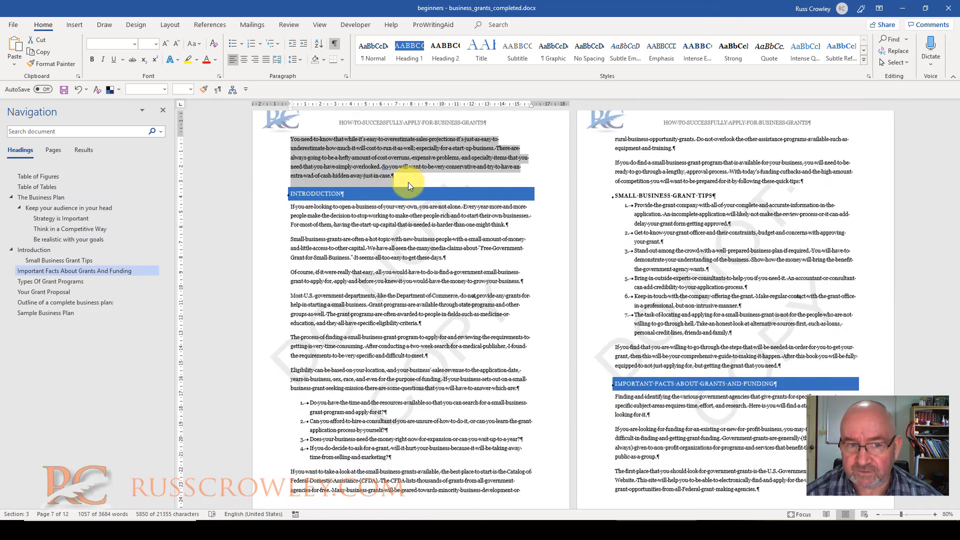
click(387, 146)
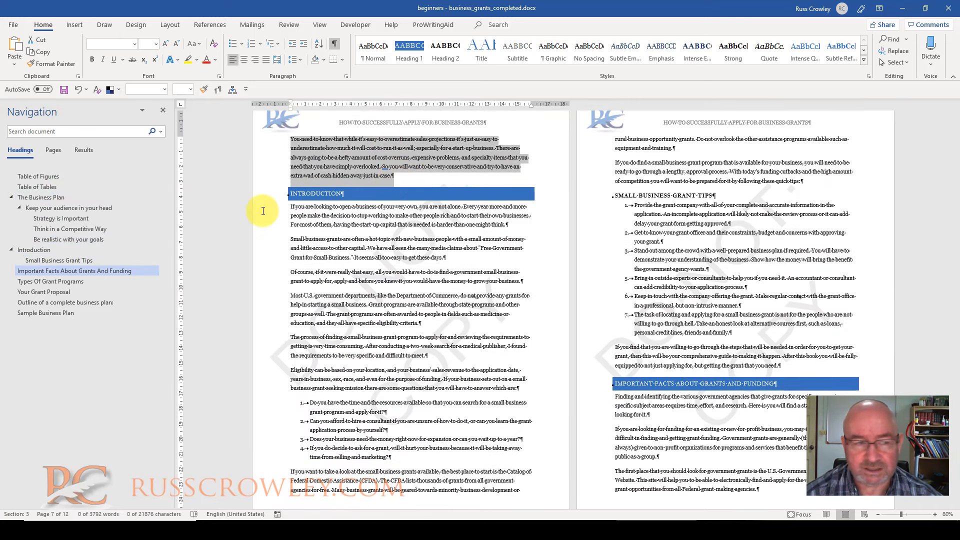
Update the entire table of contents to reflect the new section order
click(50, 201)
scroll(536, 150, up, 15)
scroll(633, 188, up, 2)
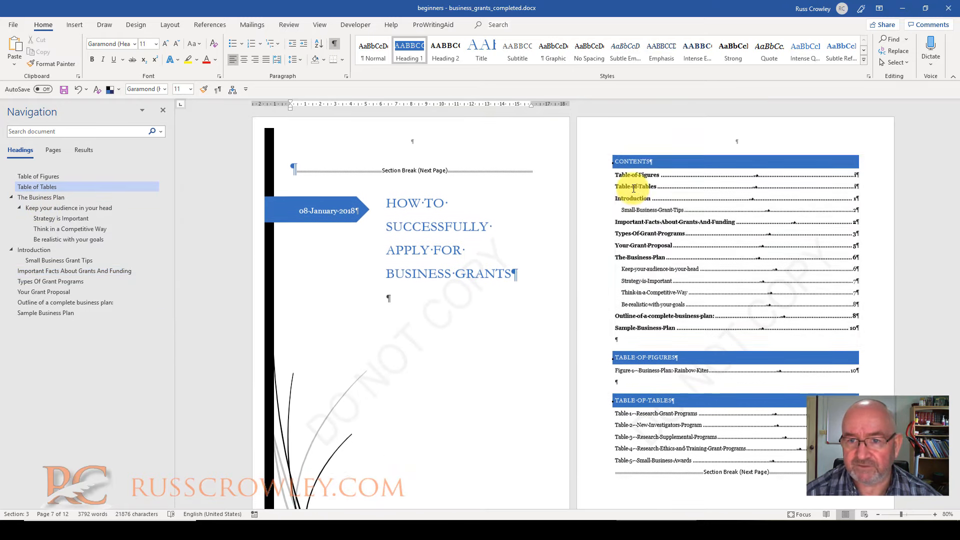
right_click(665, 193)
click(710, 256)
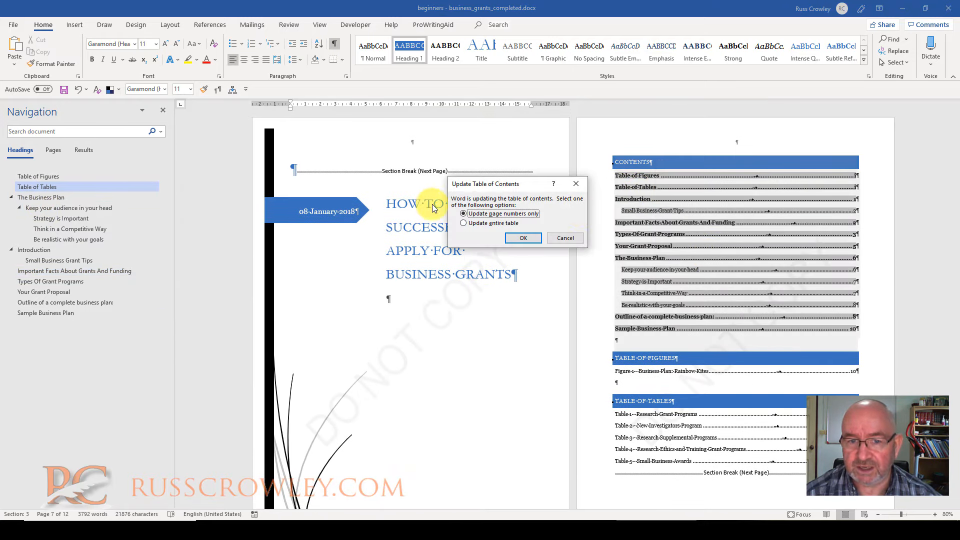
click(525, 241)
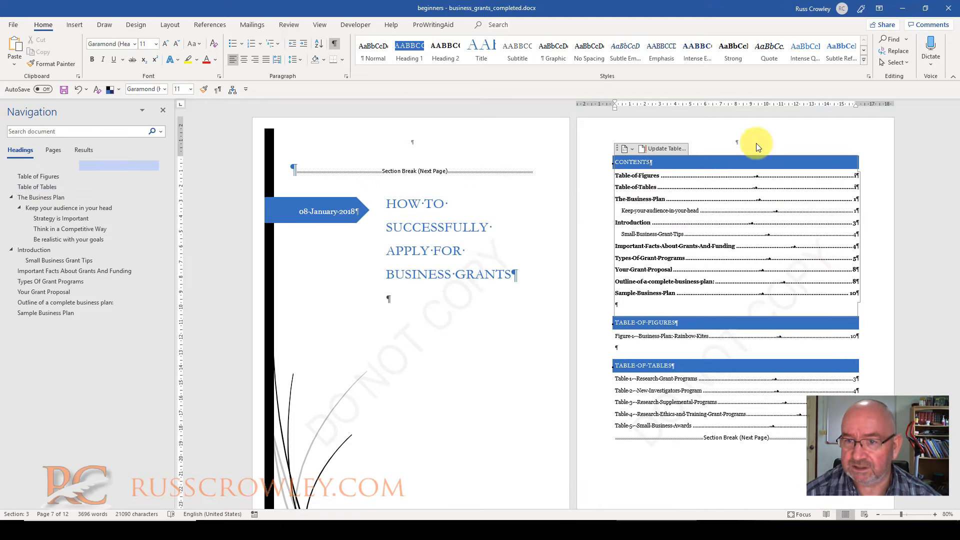
Place the cursor below the table of figures and hide the formatting marks
click(622, 347)
click(625, 347)
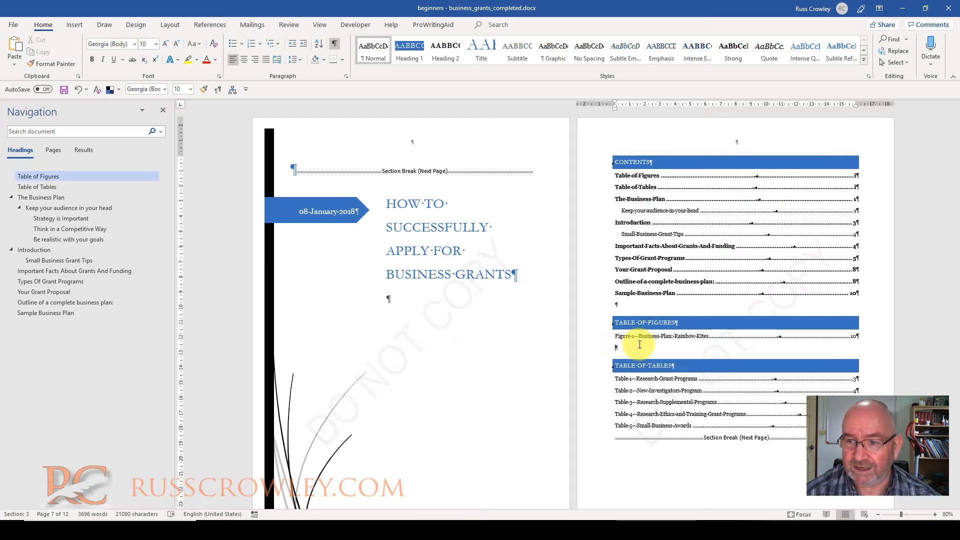
click(334, 45)
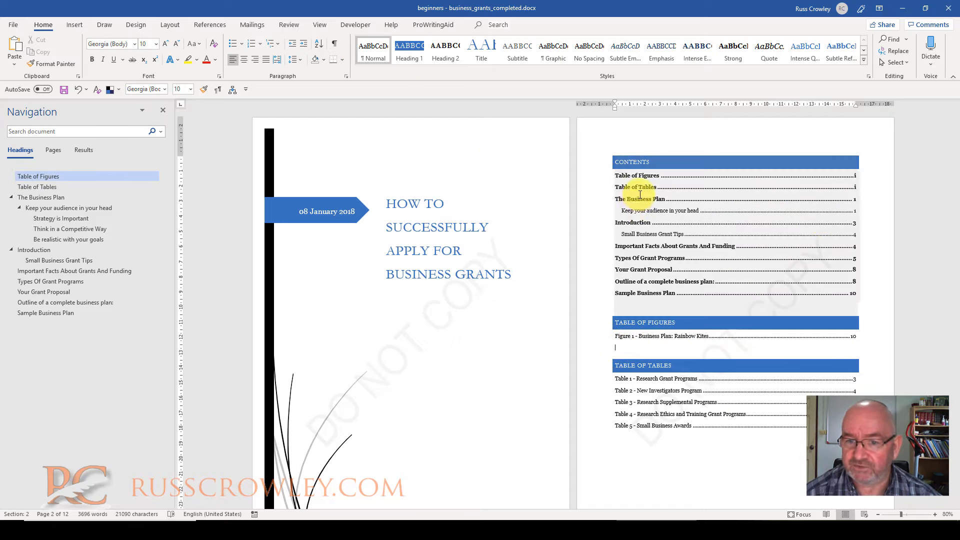
Try to bring the demoted subheadings into the table of contents by updating its field again
click(666, 222)
right_click(666, 222)
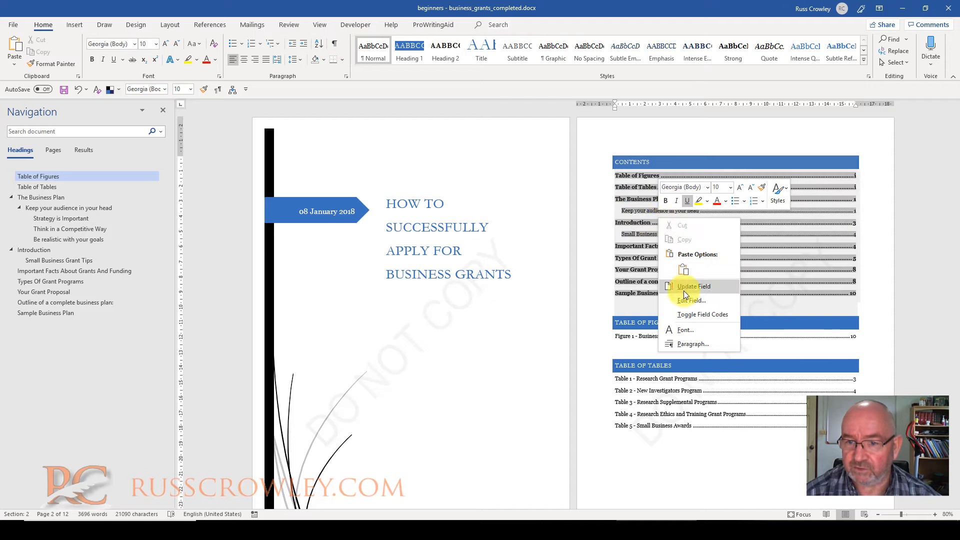
click(693, 291)
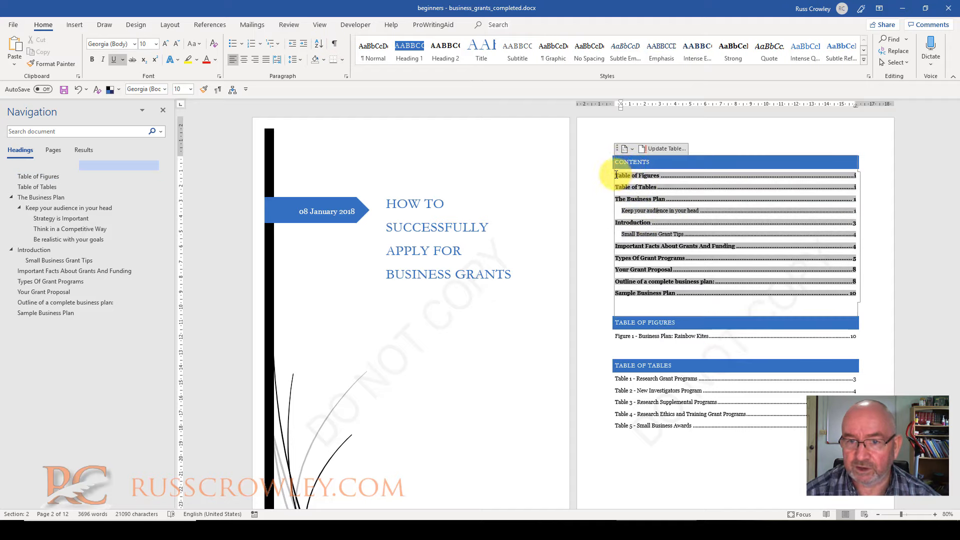
Show the field code of the table of contents and set its heading level range to "1-3"
drag(627, 173, 821, 279)
right_click(790, 286)
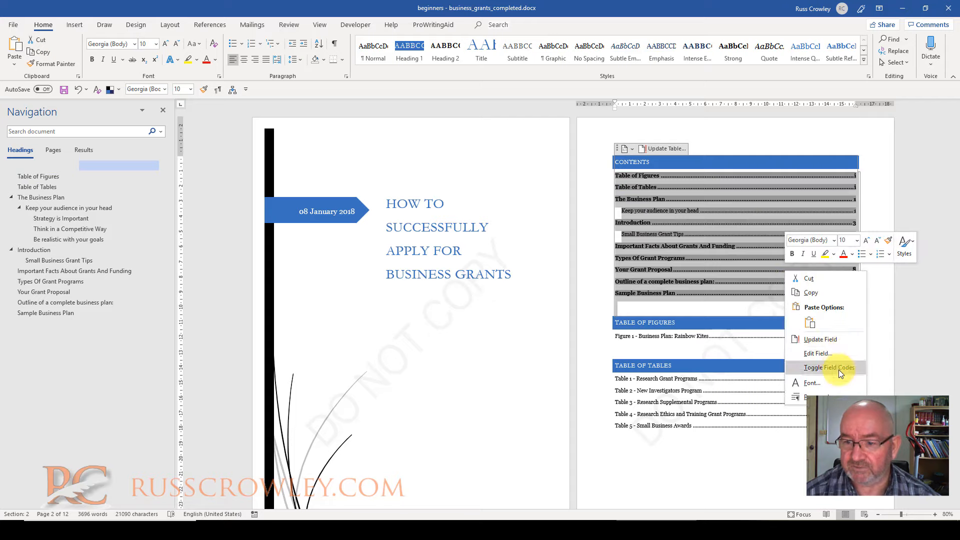
click(839, 370)
click(651, 176)
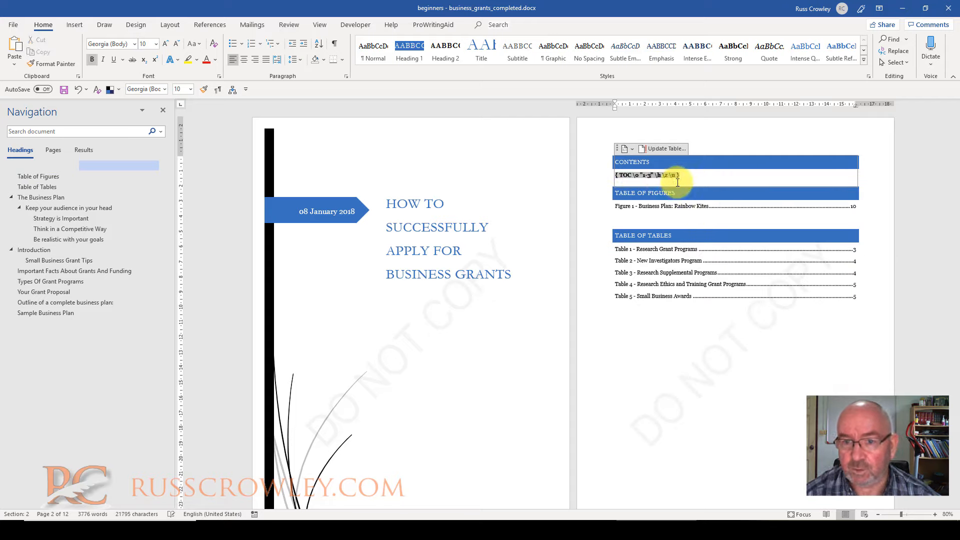
Update the entire table of contents from the edited field code so it lists three heading levels
right_click(641, 178)
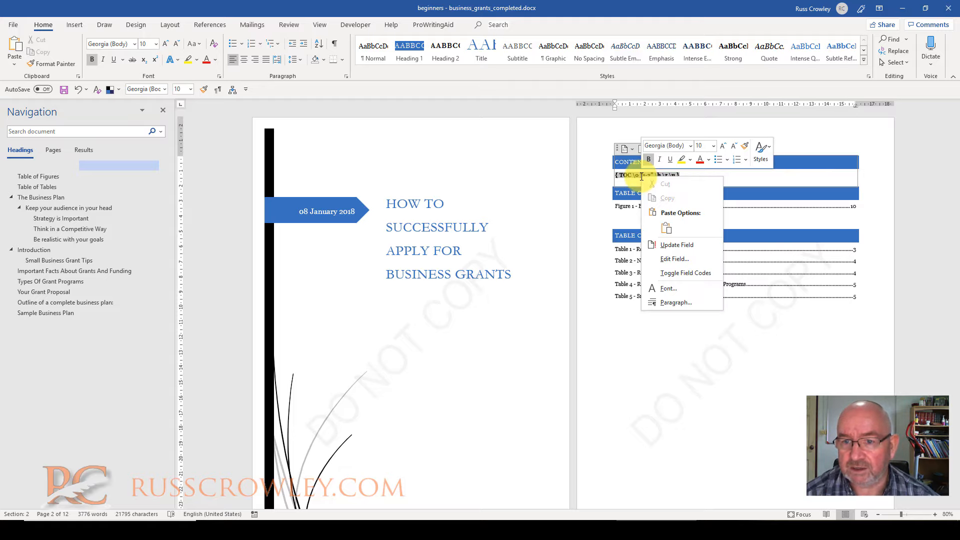
click(680, 244)
click(504, 225)
click(521, 236)
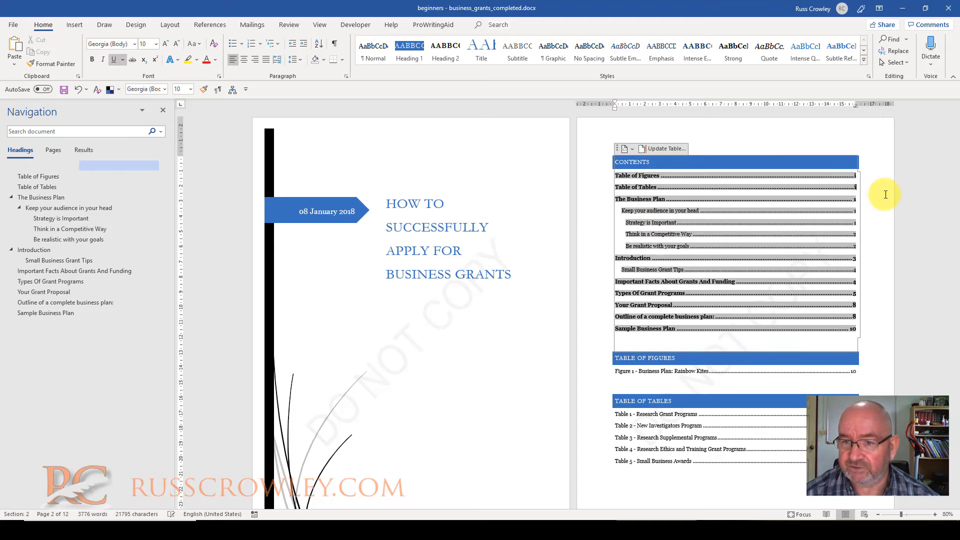
click(670, 370)
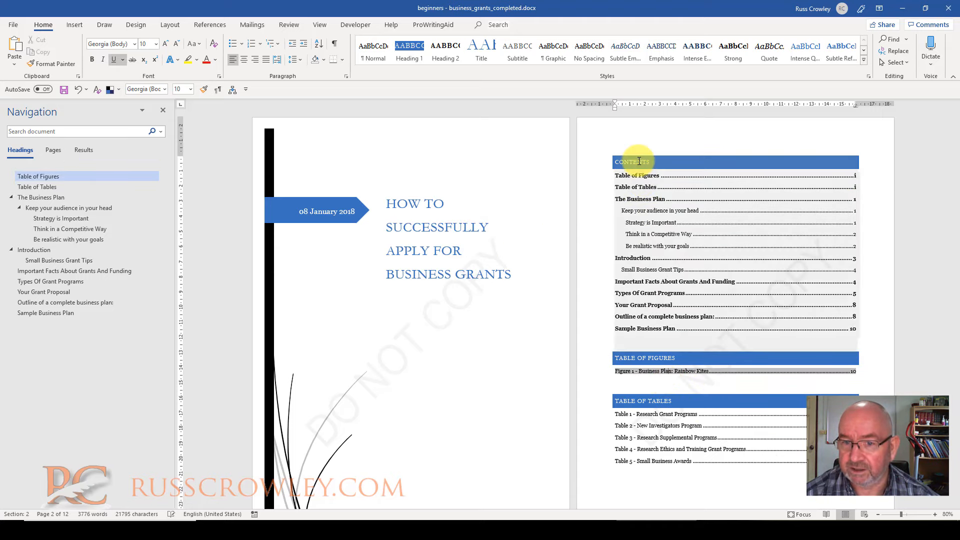
Move "The Business Plan" with its subsections below the Introduction section and place the cursor in its "Be realistic with your goals" heading
click(49, 196)
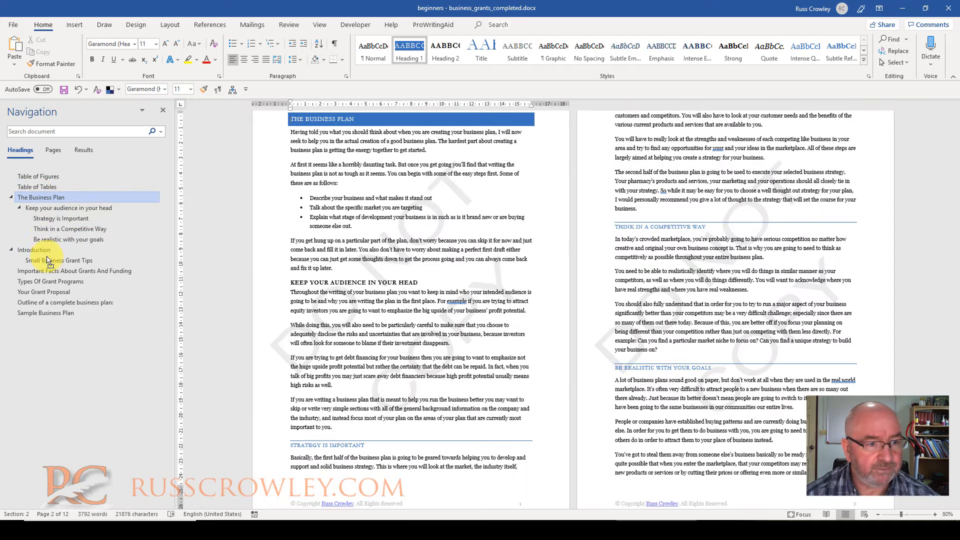
click(56, 272)
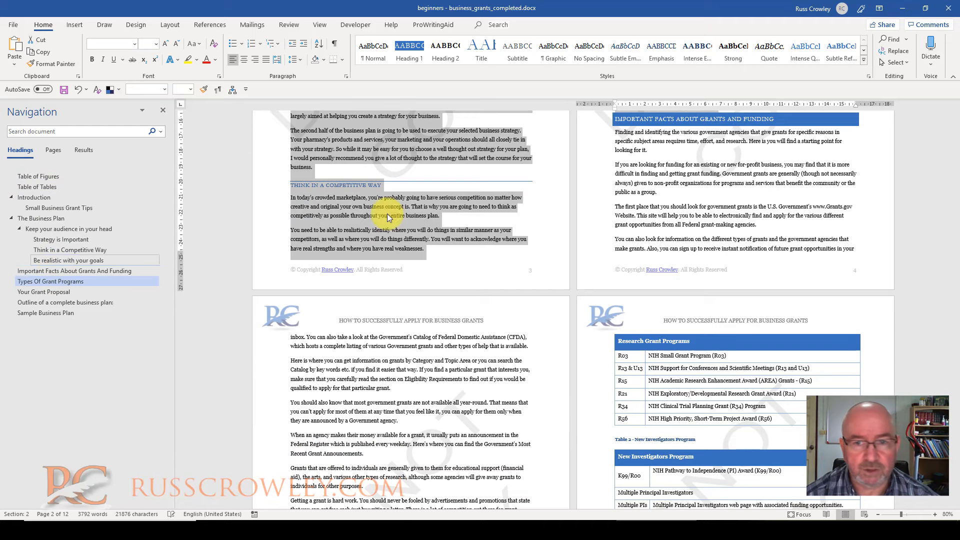
click(638, 150)
scroll(484, 180, up, 5)
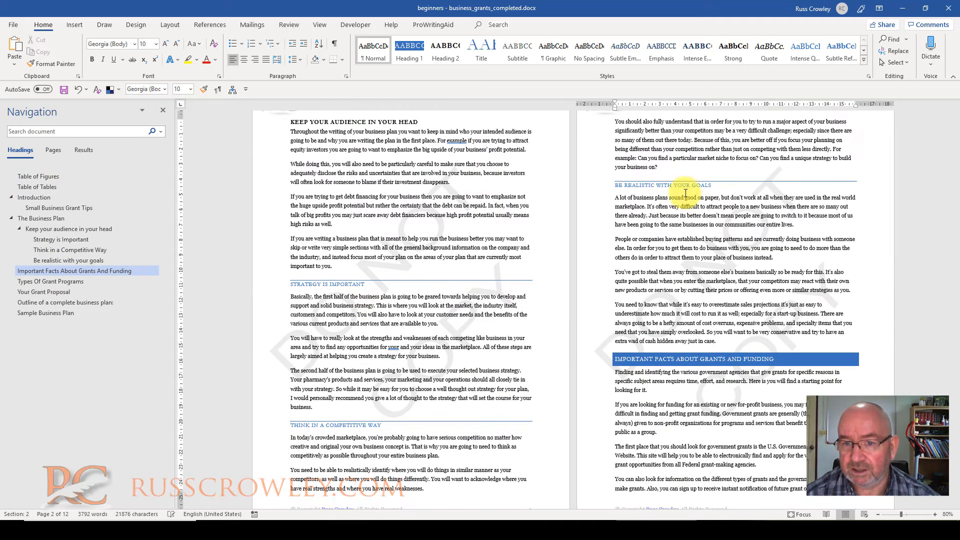
click(670, 186)
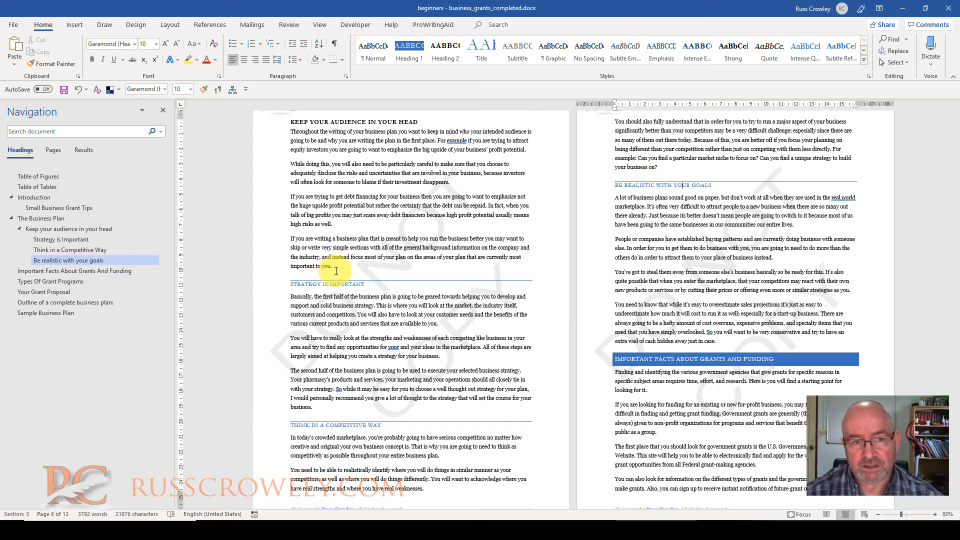